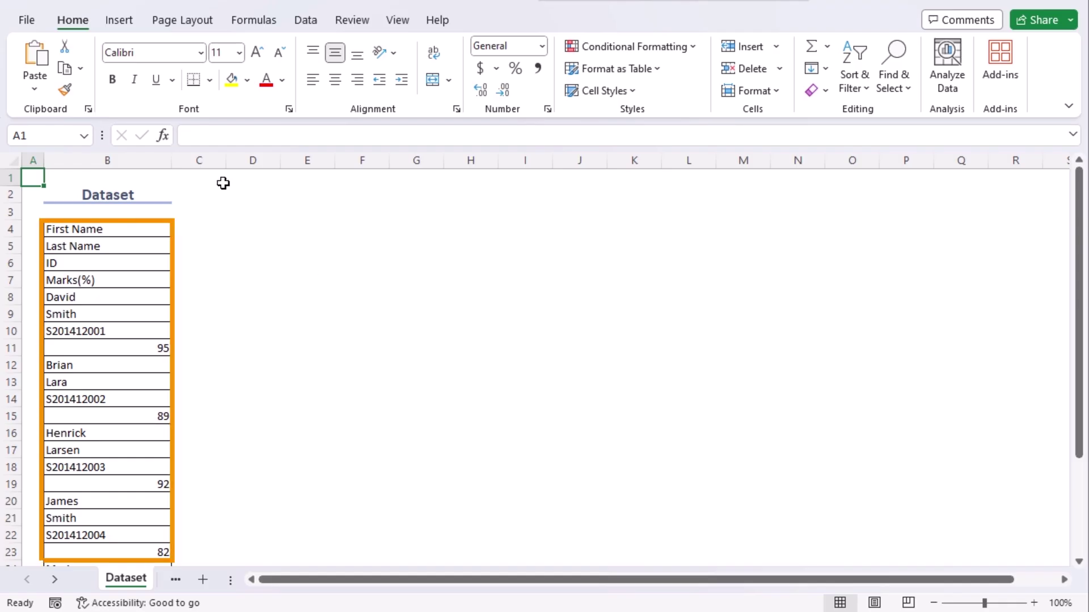
Scroll down through the single-column student list and back up to review it.
{"action": "scroll", "coordinate": [136, 477], "scroll_direction": "down", "scroll_amount": 5}
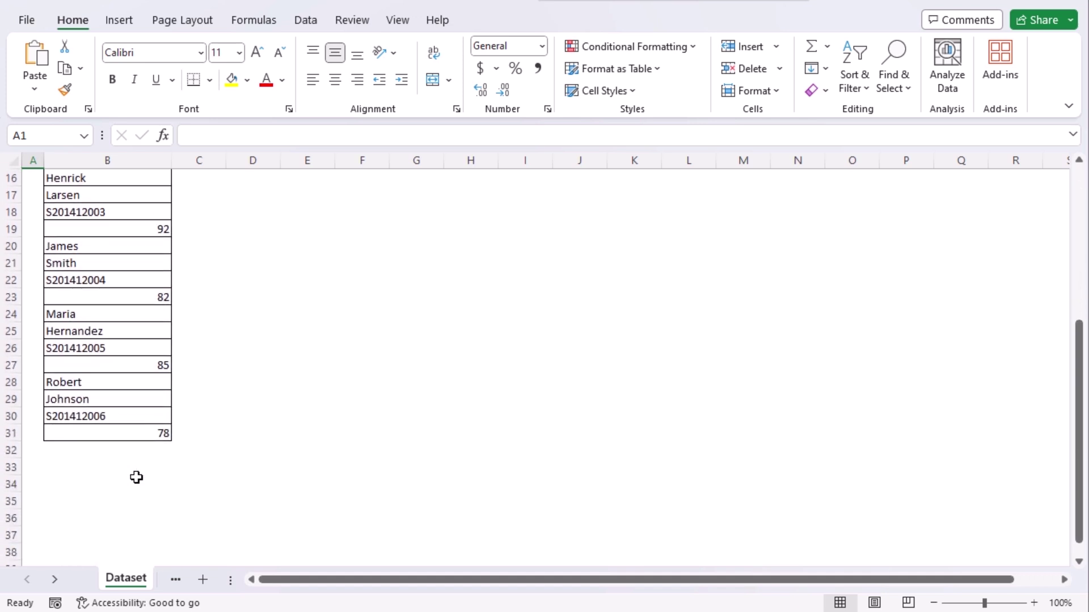
{"action": "scroll", "coordinate": [136, 478], "scroll_direction": "up", "scroll_amount": 5}
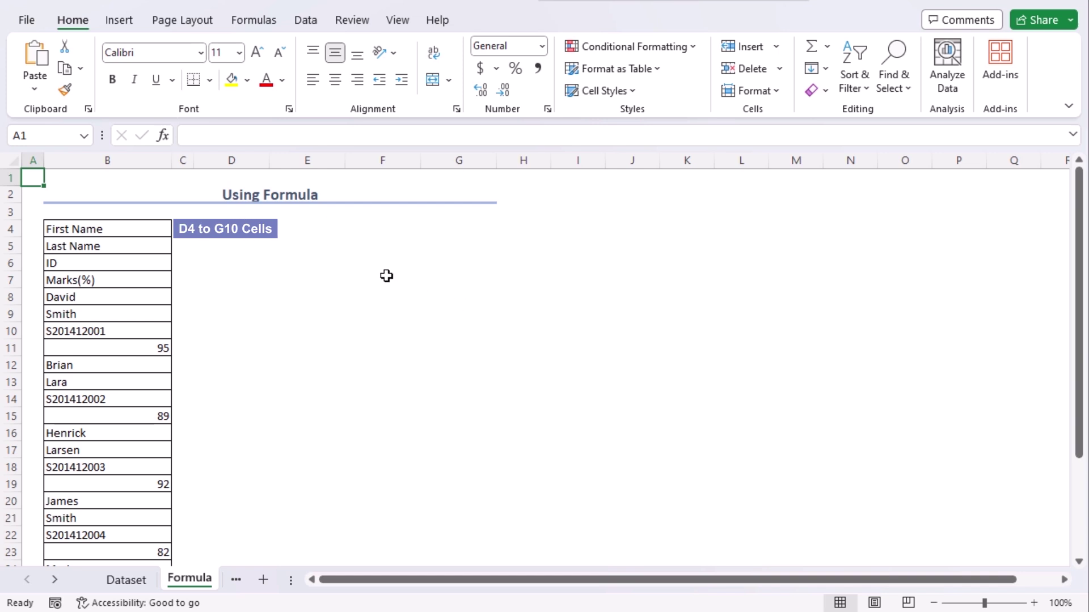
Select D4:G10 and start the formula =OFFSET($B$4,COLUMNS(D4:D4 with B4 locked absolute.
{"action": "left_click_drag", "start_coordinate": [237, 228], "coordinate": [458, 328]}
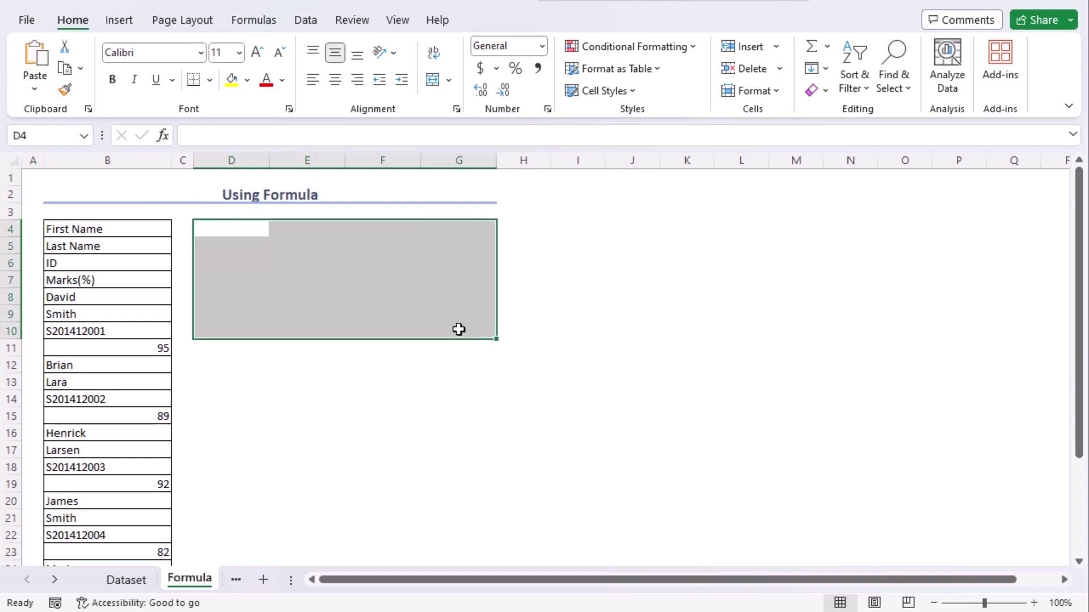
{"action": "left_click", "coordinate": [431, 136]}
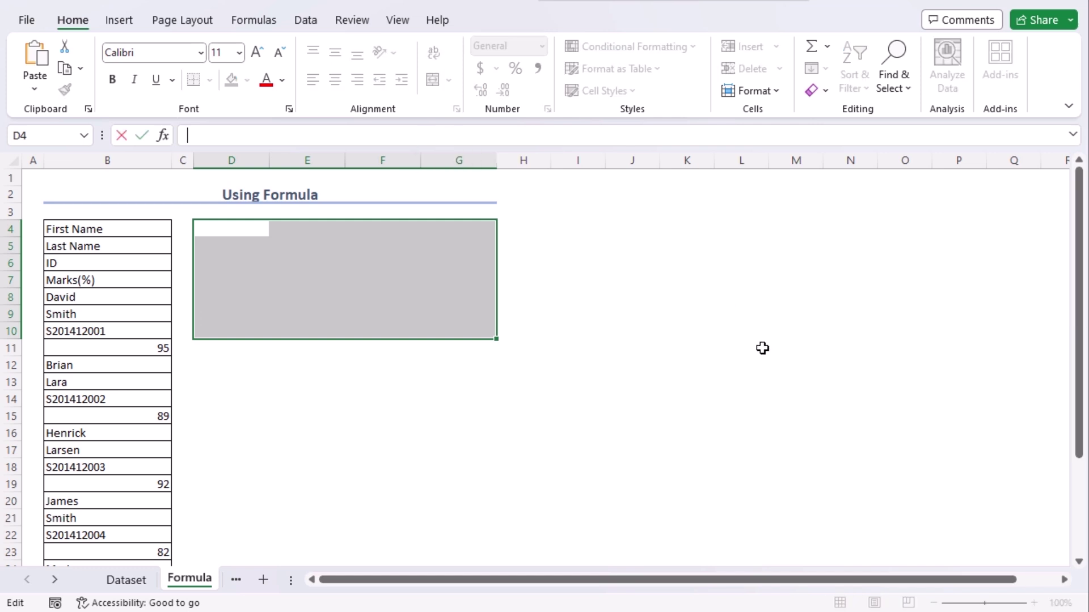
{"action": "type", "text": "=offset"}
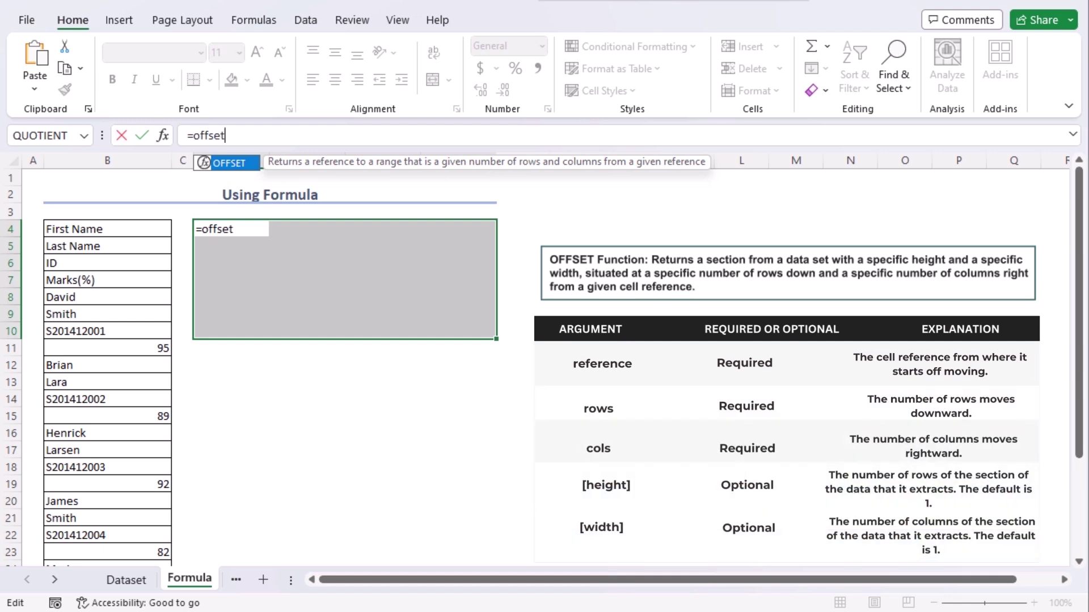
{"action": "key", "text": "Tab"}
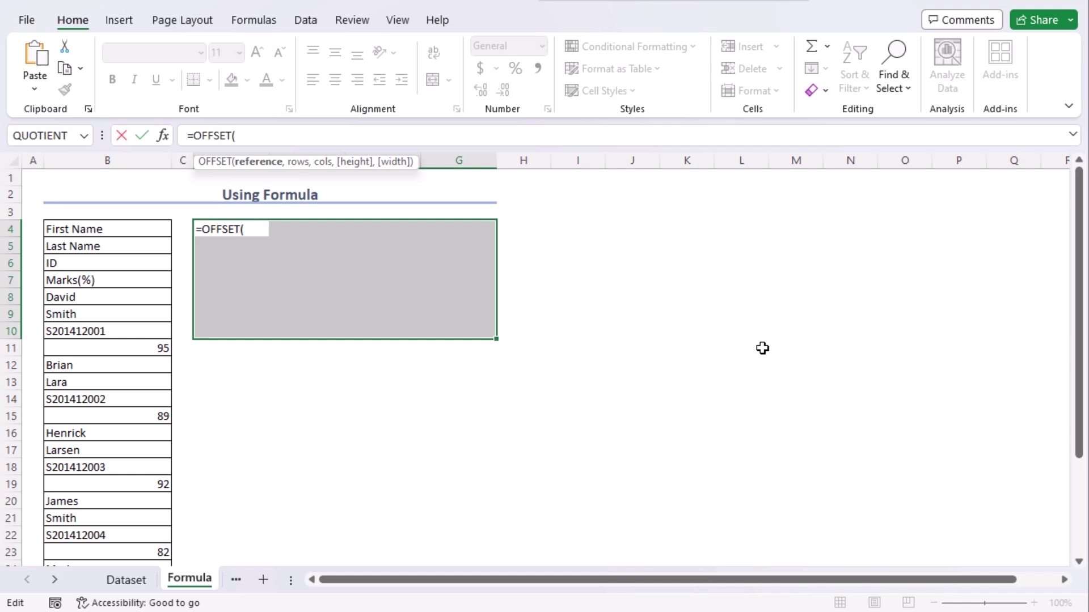
{"action": "left_click", "coordinate": [116, 224]}
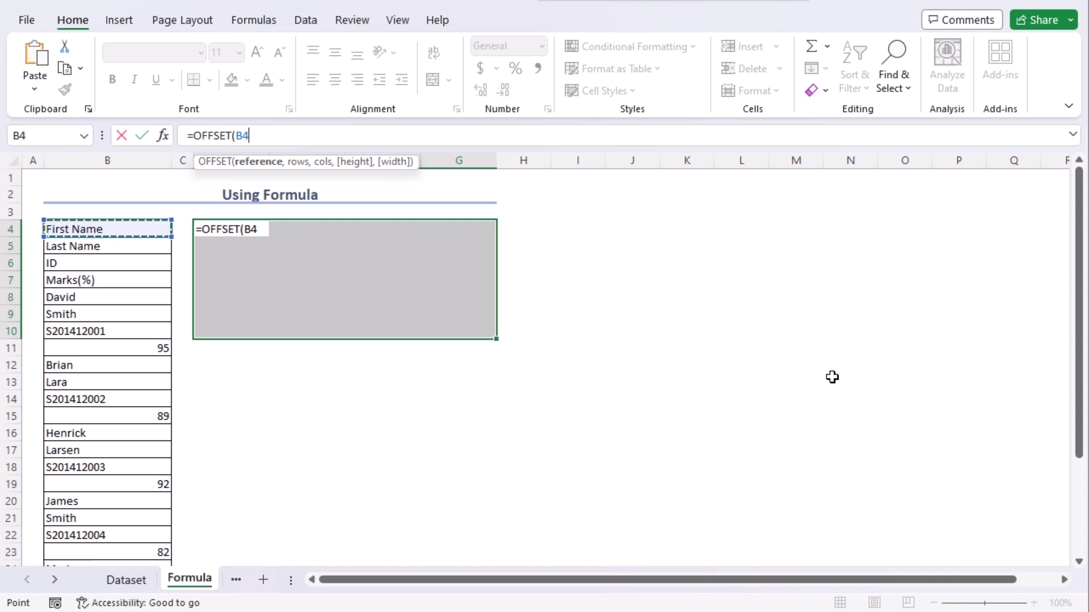
{"action": "key", "text": "F4"}
{"action": "type", "text": ","}
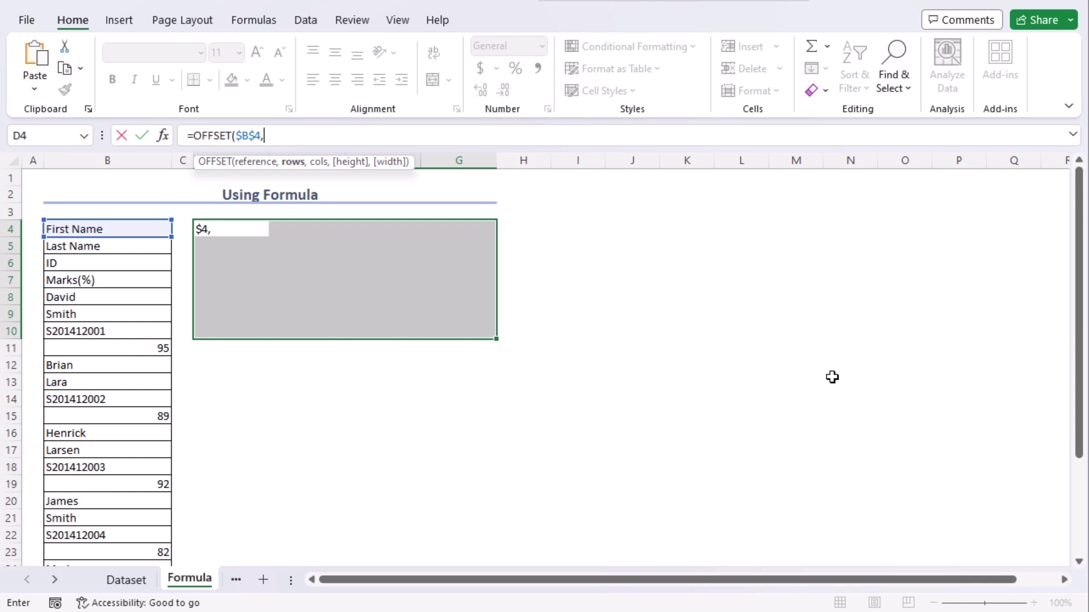
{"action": "type", "text": "colu"}
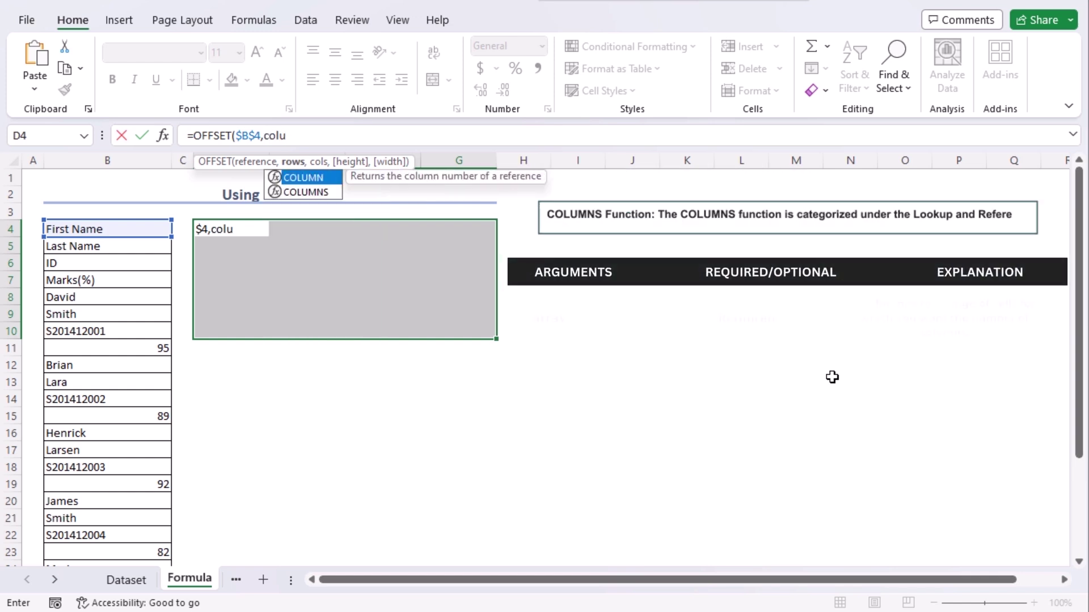
{"action": "type", "text": "n"}
{"action": "key", "text": "Tab"}
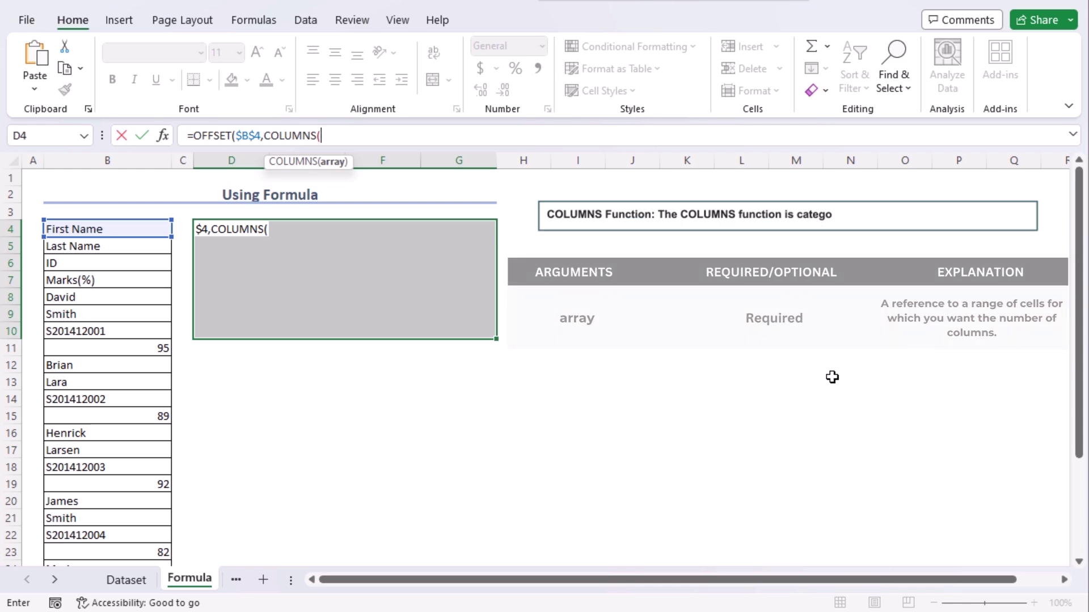
{"action": "type", "text": "D4"}
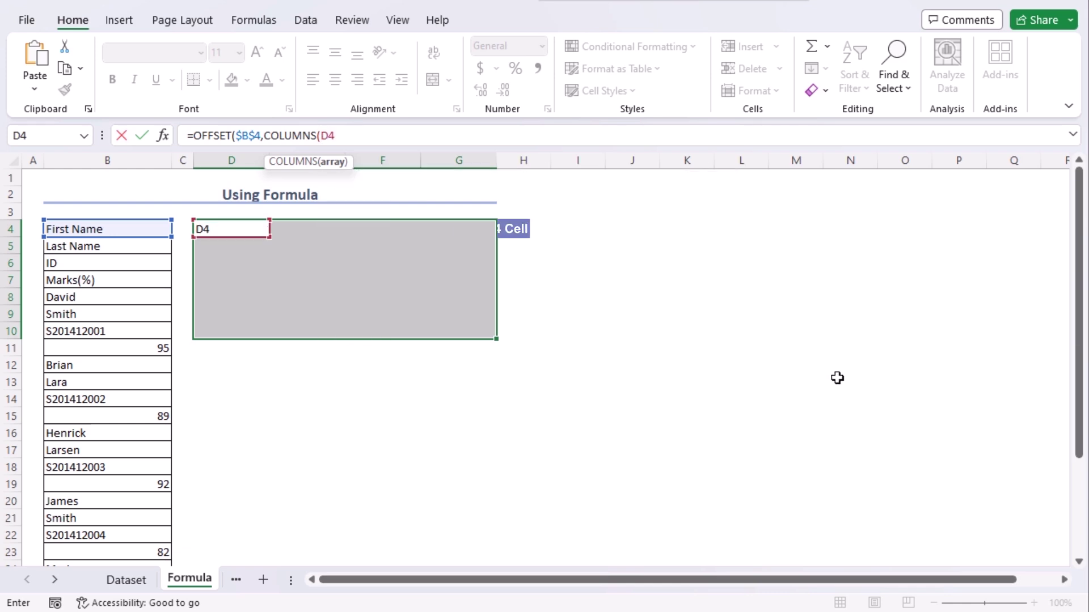
{"action": "type", "text": ":D4"}
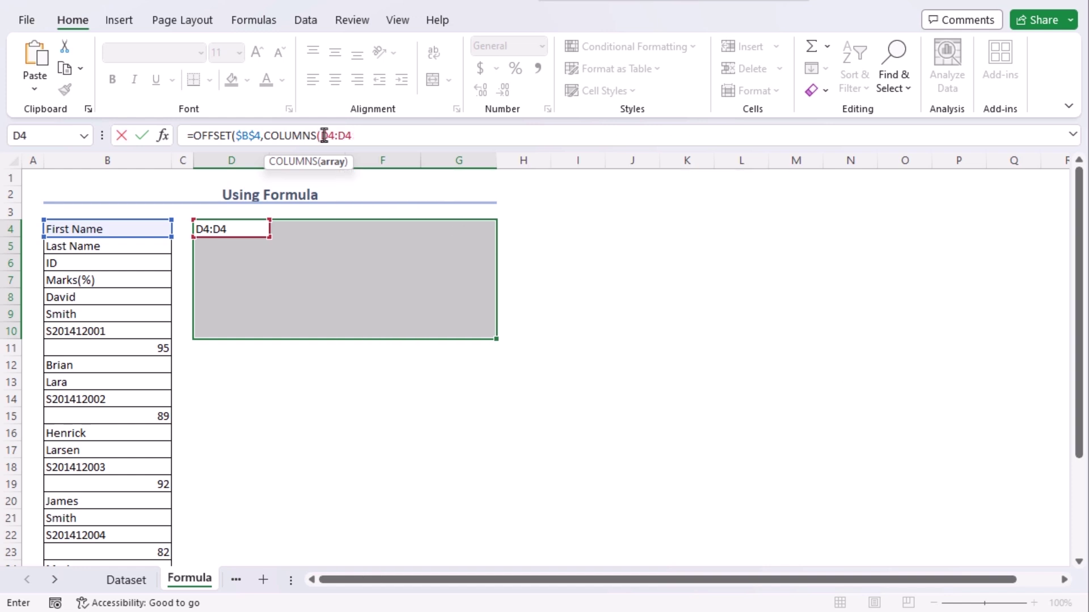
Lock the COLUMNS range to $D$4:D4 and add the ROWS($4:4)-1 term.
{"action": "left_click_drag", "start_coordinate": [324, 135], "coordinate": [336, 133]}
{"action": "key", "text": "F4"}
{"action": "type", "text": ")-1+"}
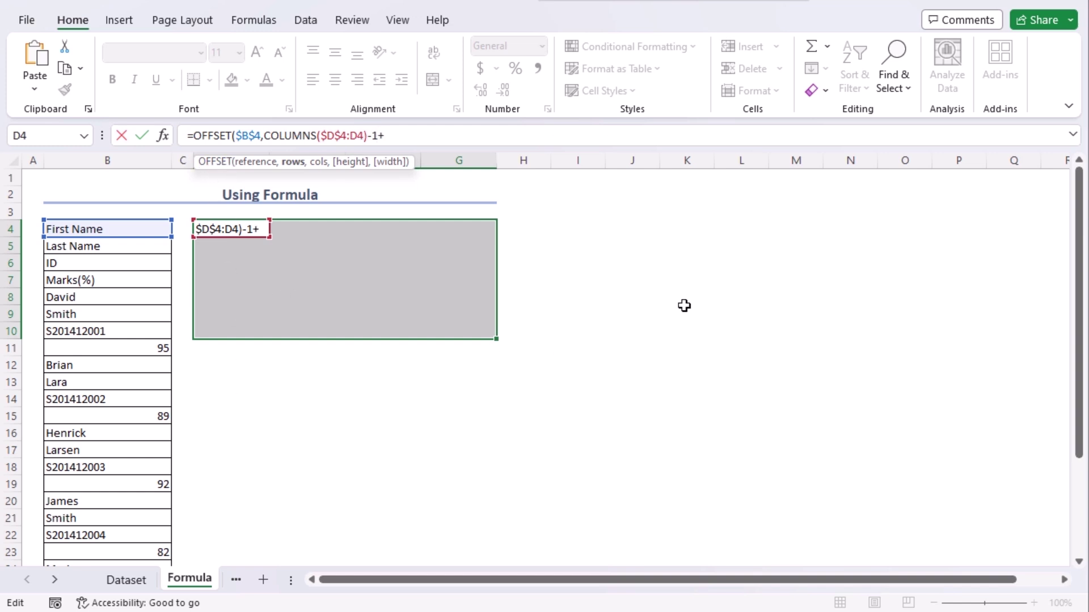
{"action": "type", "text": "rows"}
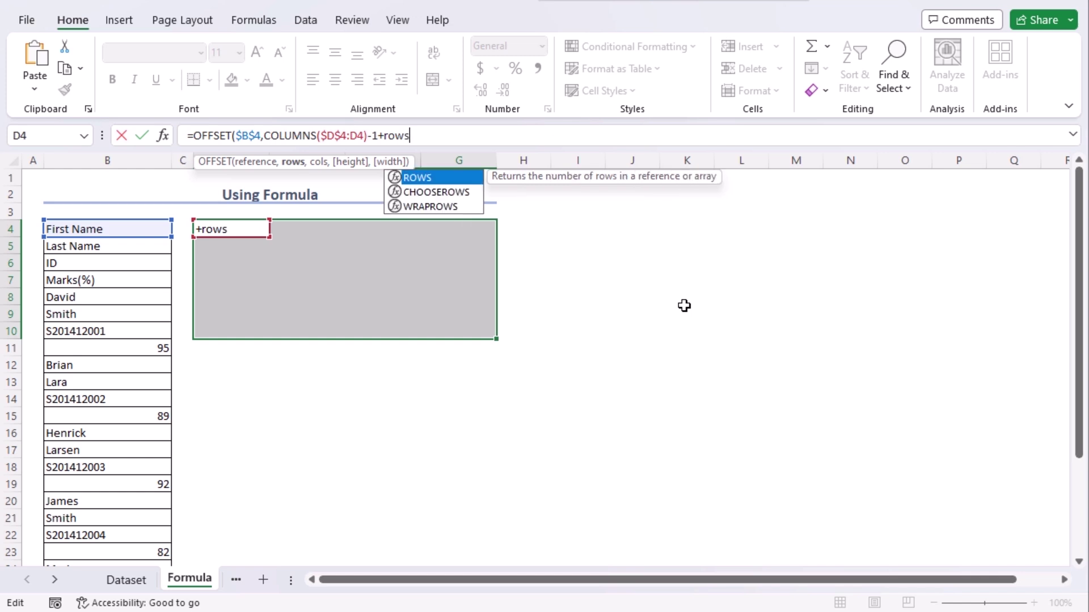
{"action": "key", "text": "Tab"}
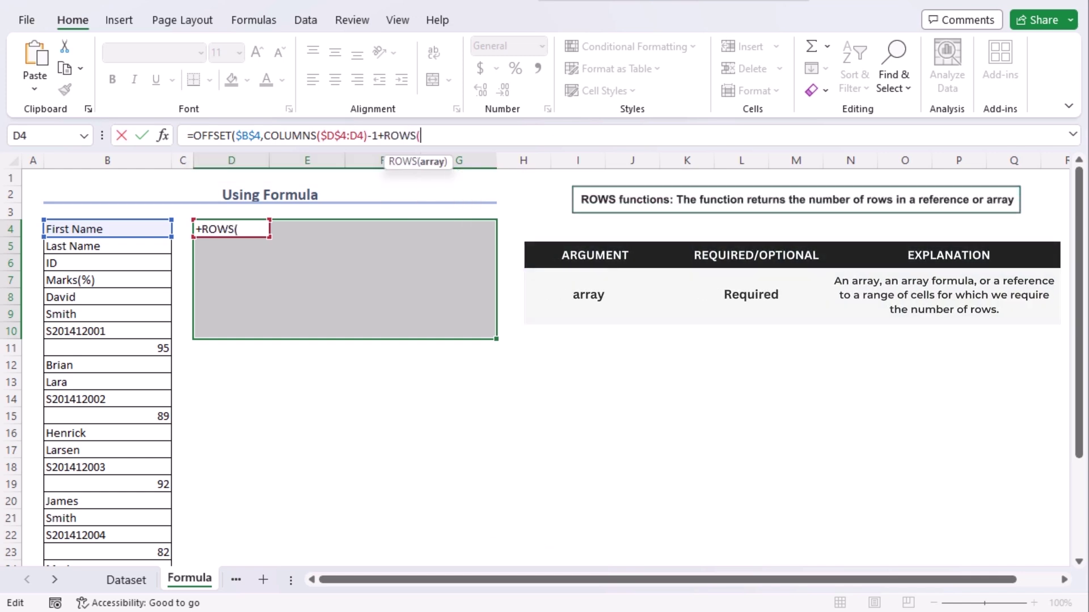
{"action": "left_click", "coordinate": [12, 229]}
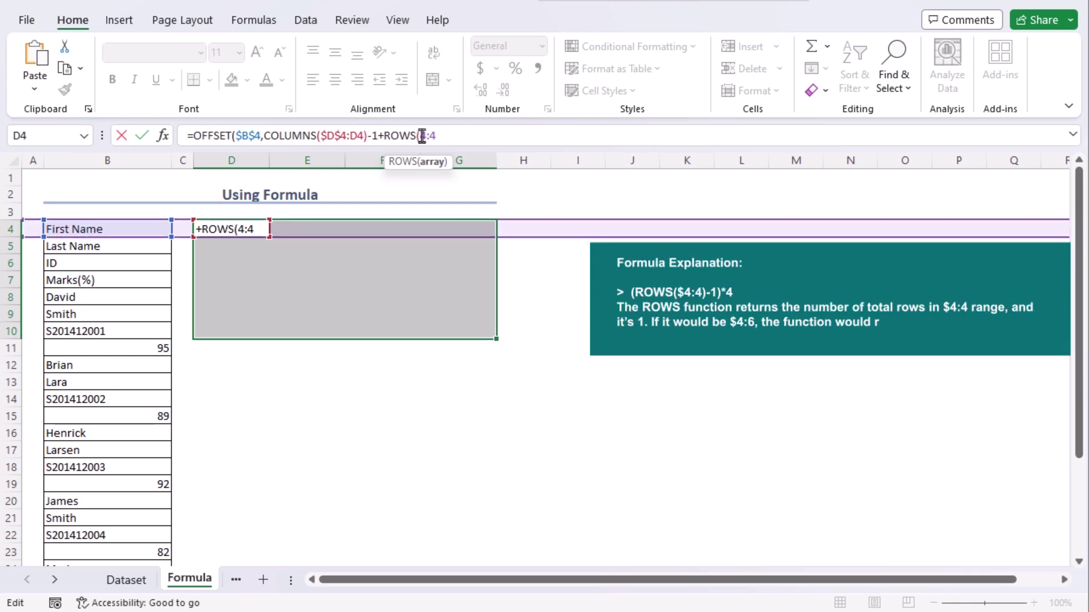
{"action": "key", "text": "F4"}
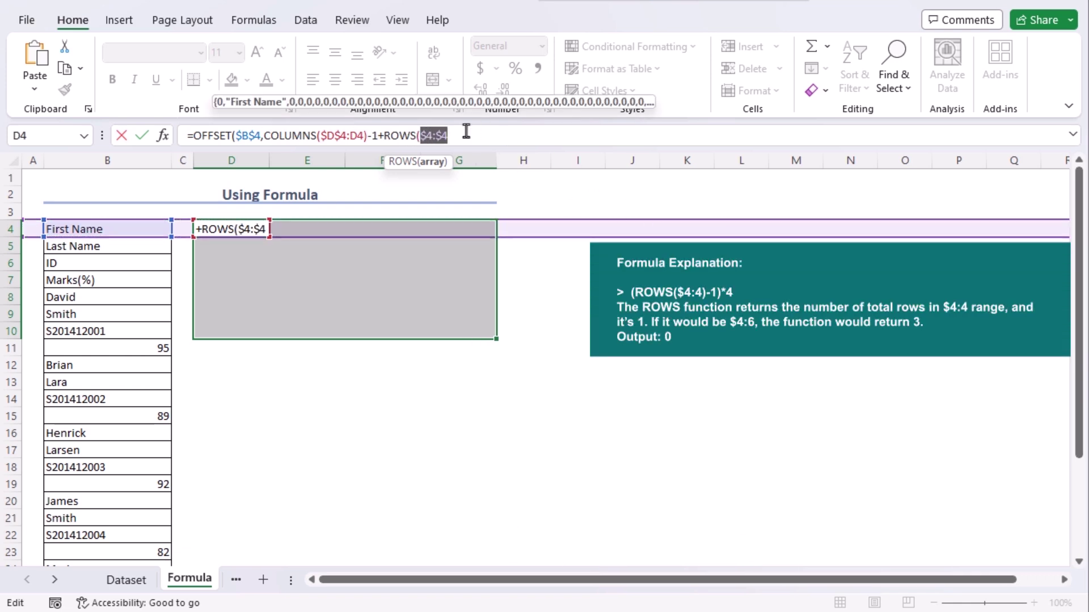
{"action": "type", "text": "$4:4"}
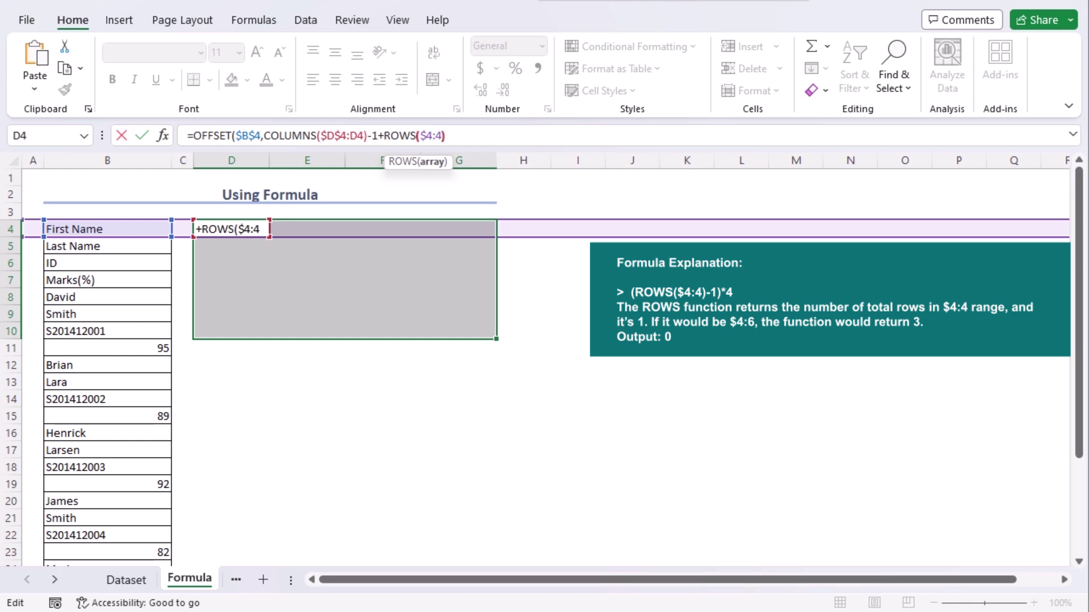
{"action": "type", "text": ")-"}
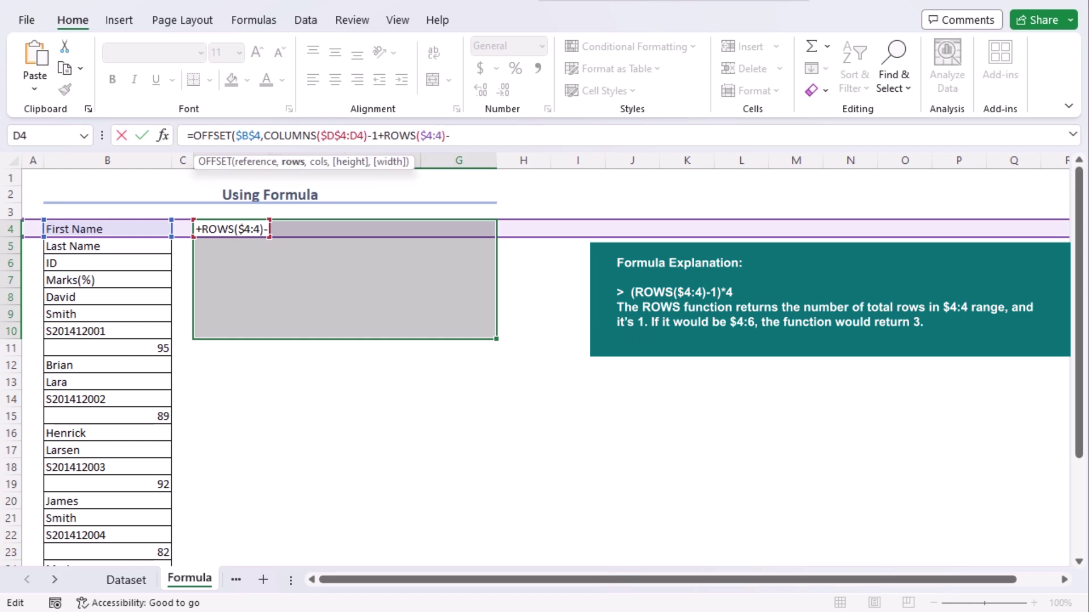
{"action": "type", "text": "1)"}
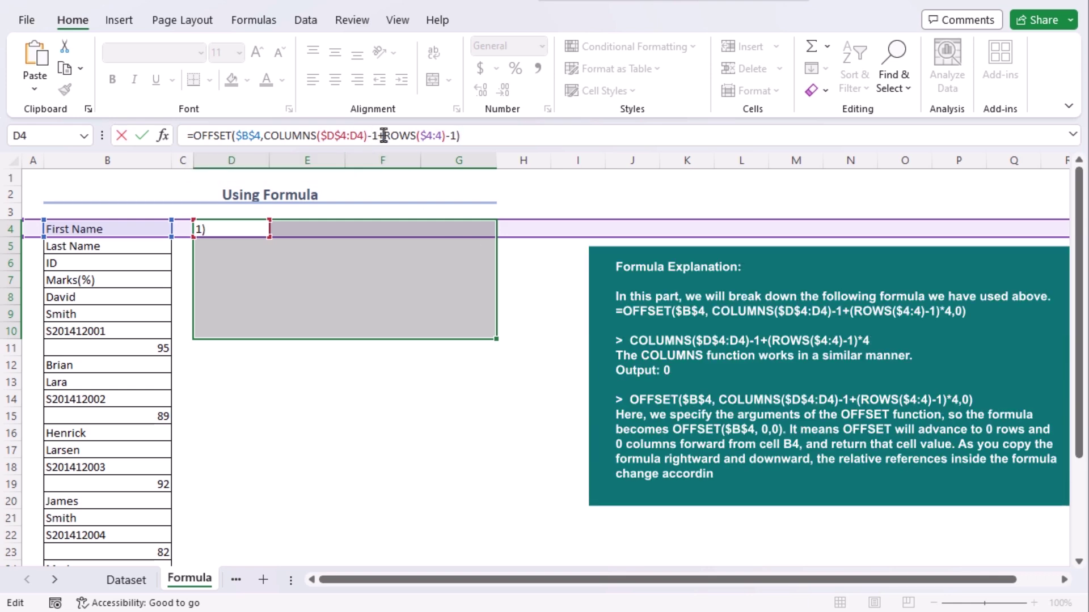
Bracket the ROWS term, close with a 0 column offset, and enter it into all of D4:G10.
{"action": "left_click", "coordinate": [383, 135]}
{"action": "type", "text": "("}
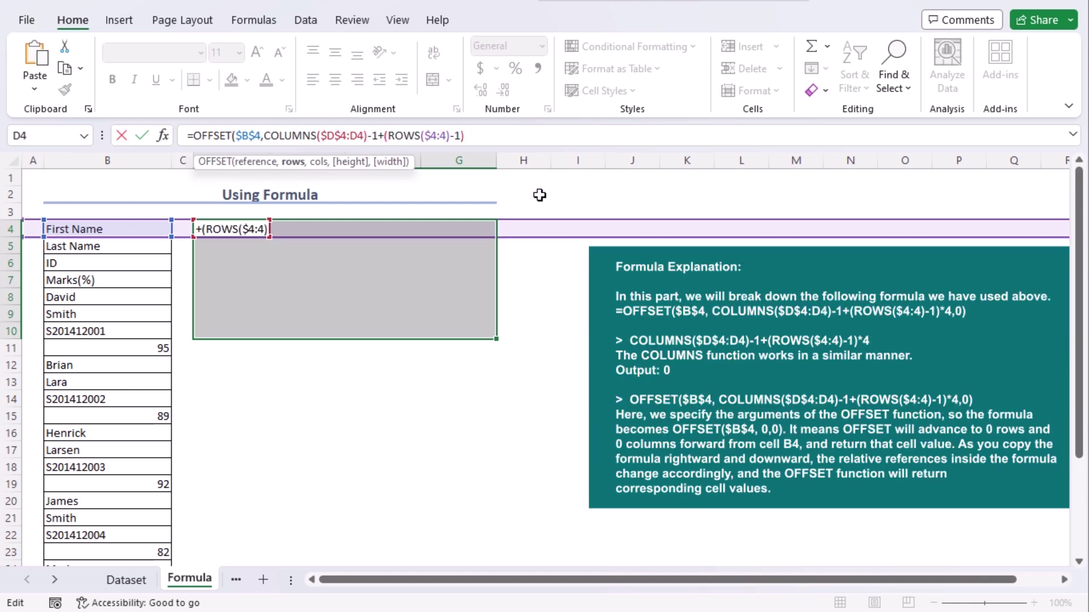
{"action": "left_click", "coordinate": [479, 136]}
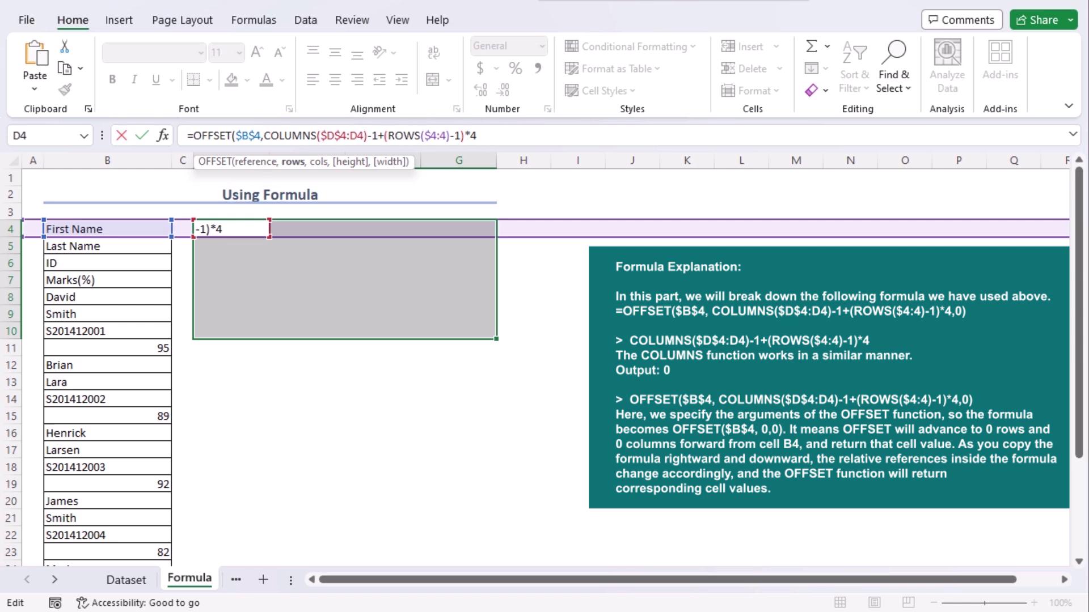
{"action": "type", "text": ","}
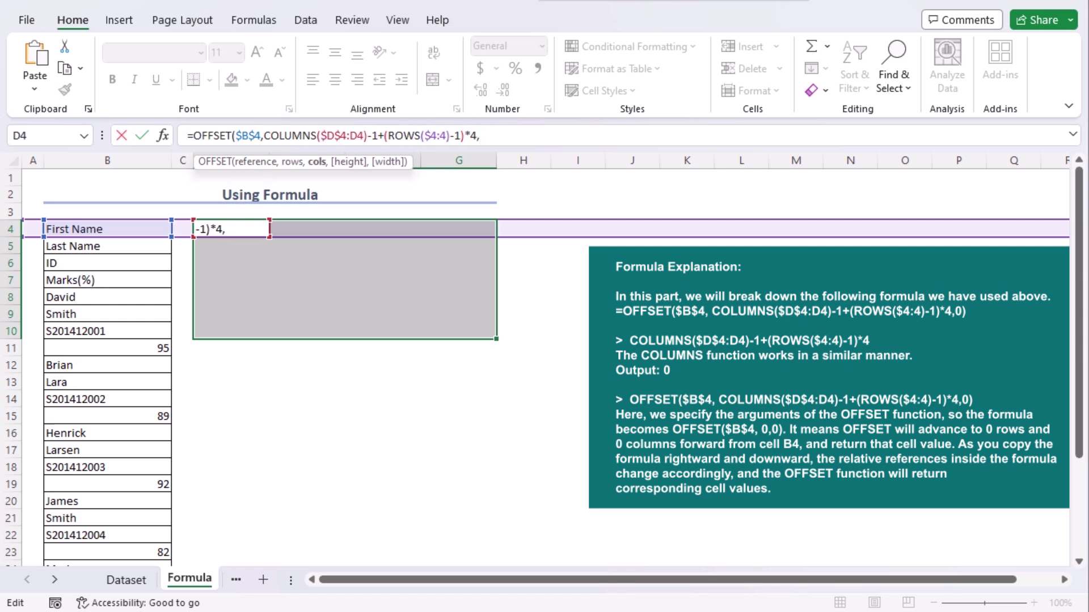
{"action": "type", "text": "0"}
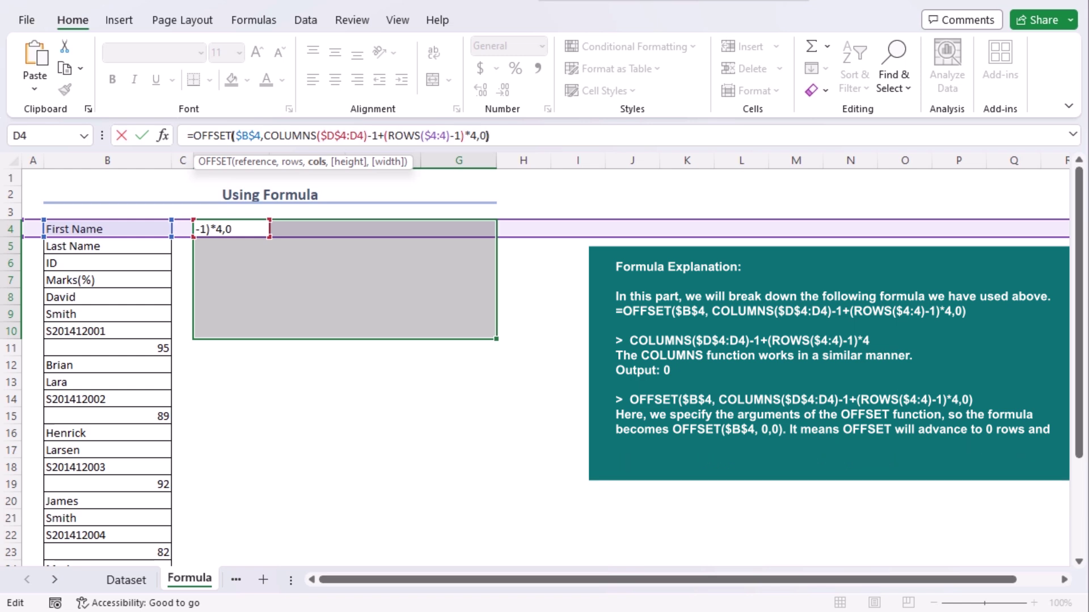
{"action": "type", "text": ")"}
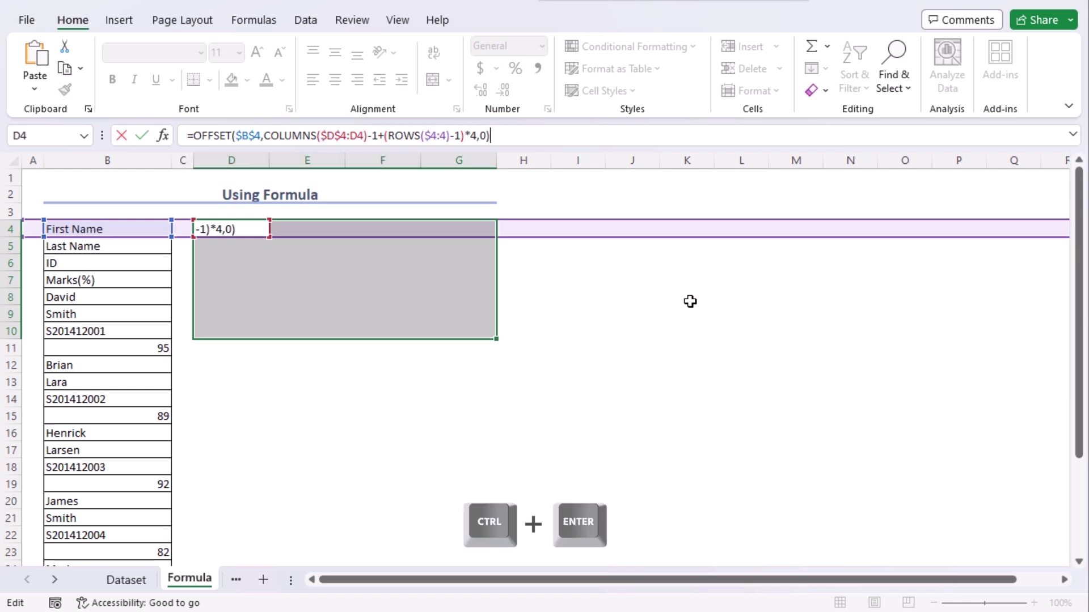
{"action": "key", "text": "ctrl+Return"}
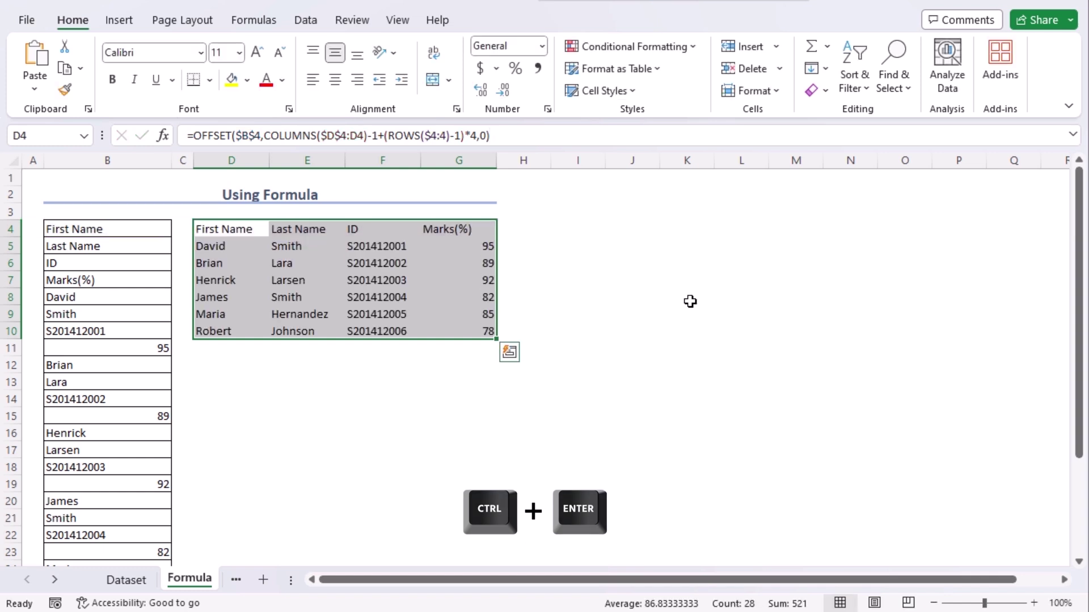
Convert the D4:G10 student range into a table with headers, accepting static header text.
{"action": "left_click", "coordinate": [646, 389]}
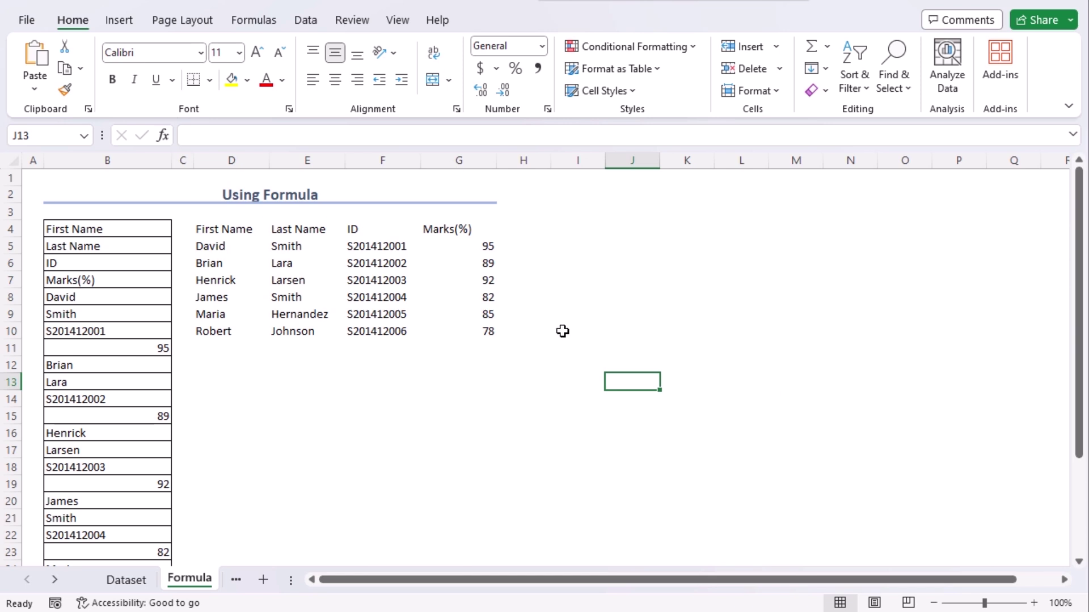
{"action": "left_click_drag", "start_coordinate": [220, 227], "coordinate": [478, 333]}
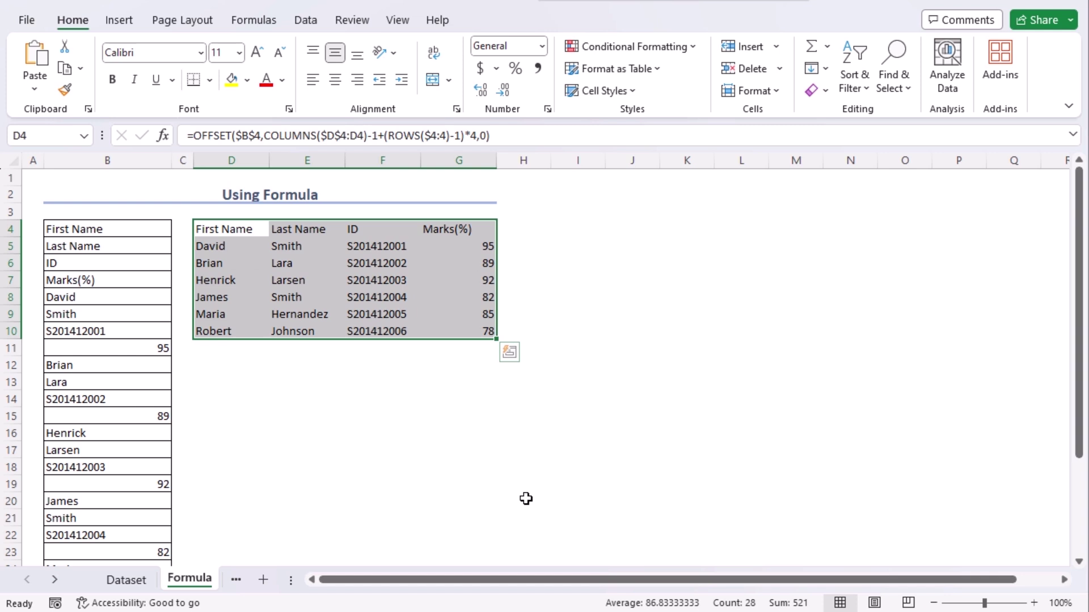
{"action": "left_click", "coordinate": [125, 21]}
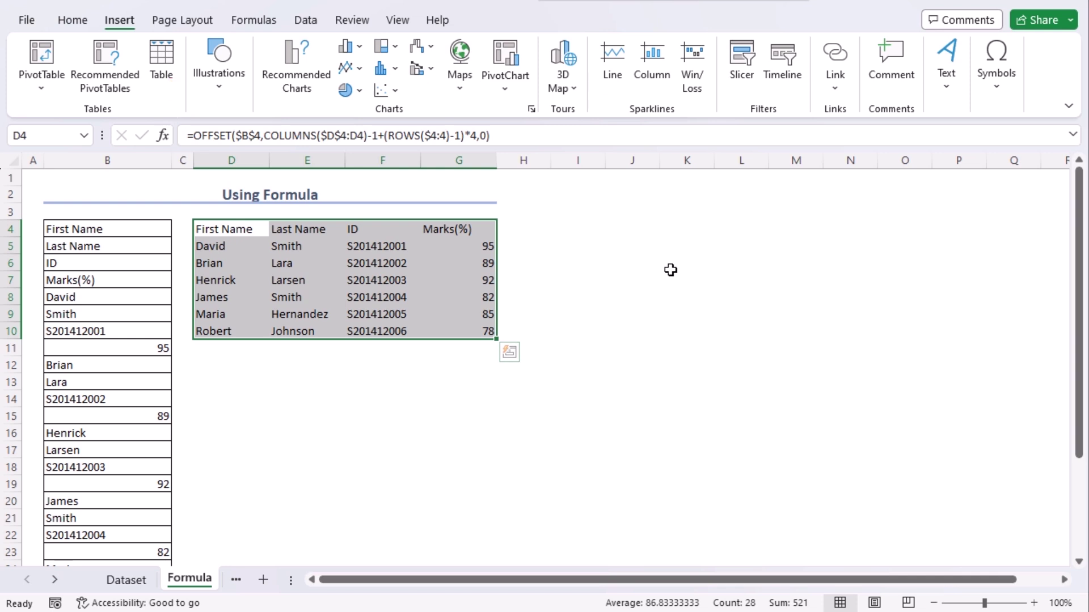
{"action": "key", "text": "ctrl+t"}
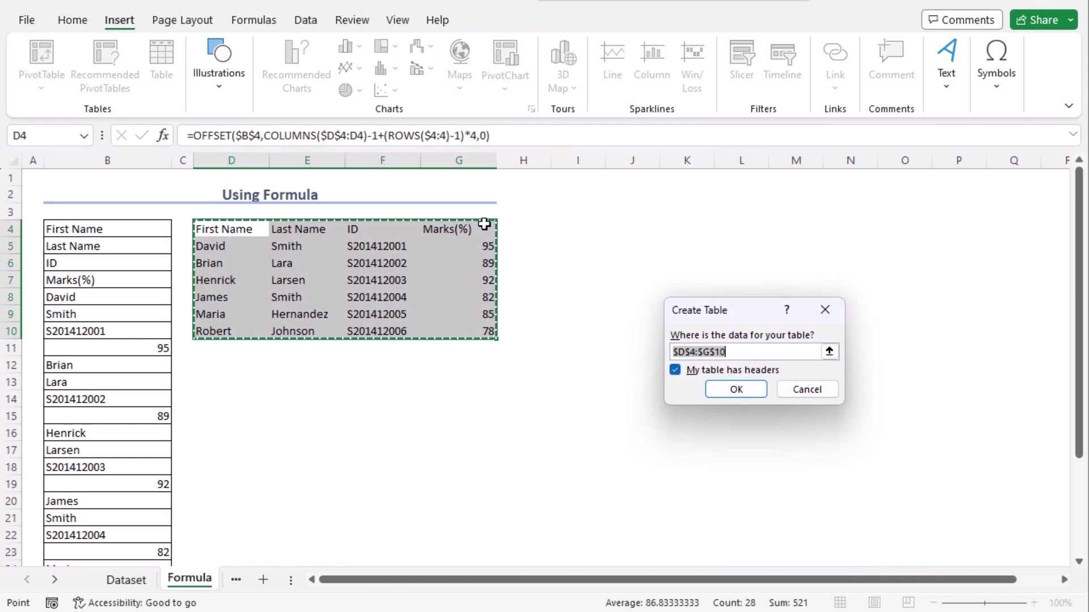
{"action": "left_click", "coordinate": [736, 389]}
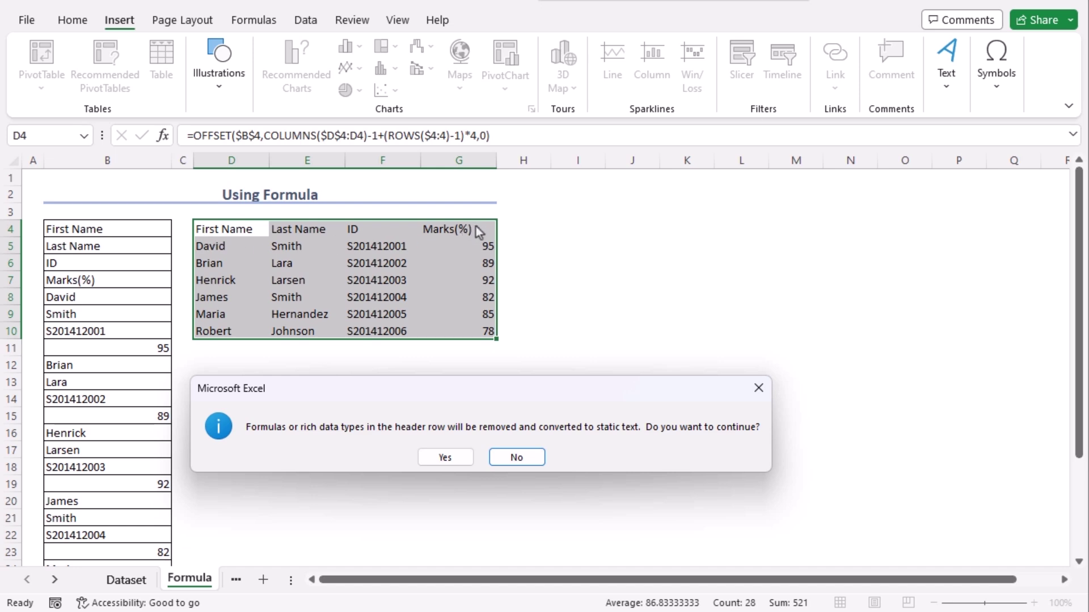
{"action": "left_click", "coordinate": [448, 458]}
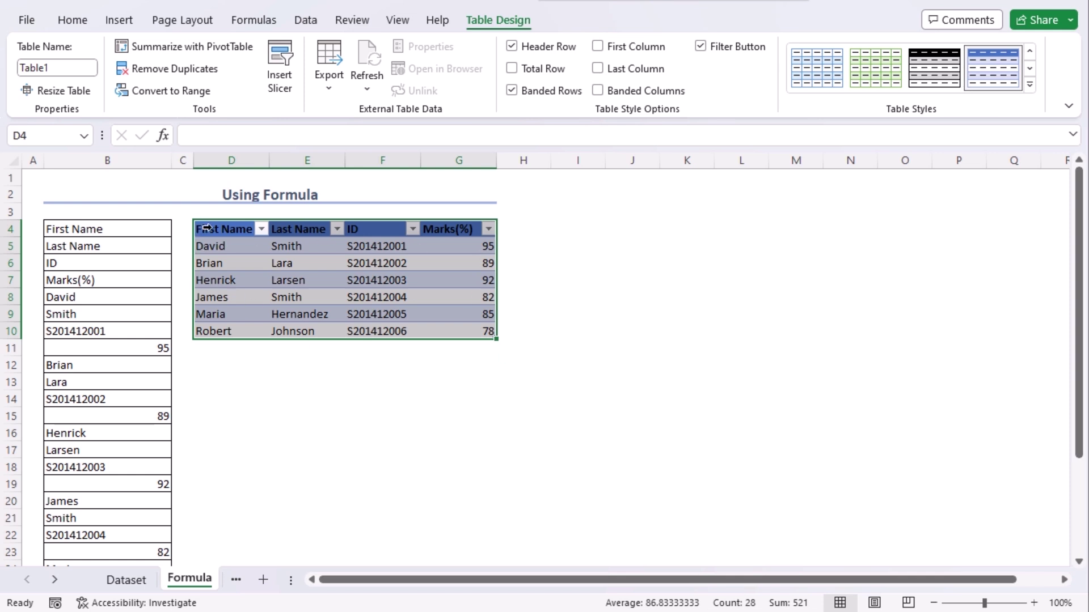
Give the header cells D4:G4 a light green fill.
{"action": "left_click_drag", "start_coordinate": [214, 226], "coordinate": [444, 227]}
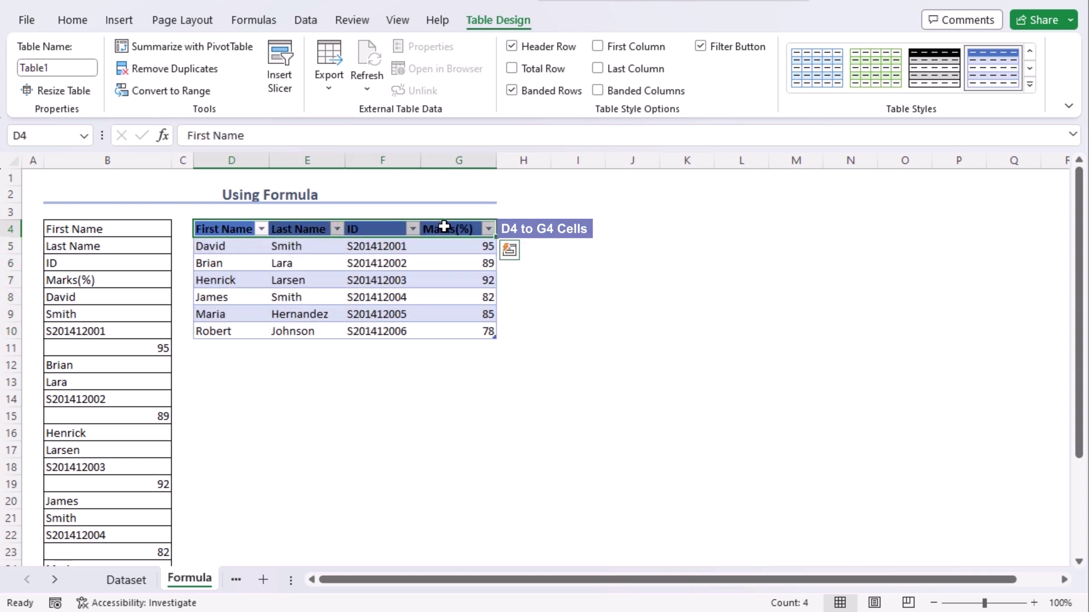
{"action": "left_click", "coordinate": [79, 22]}
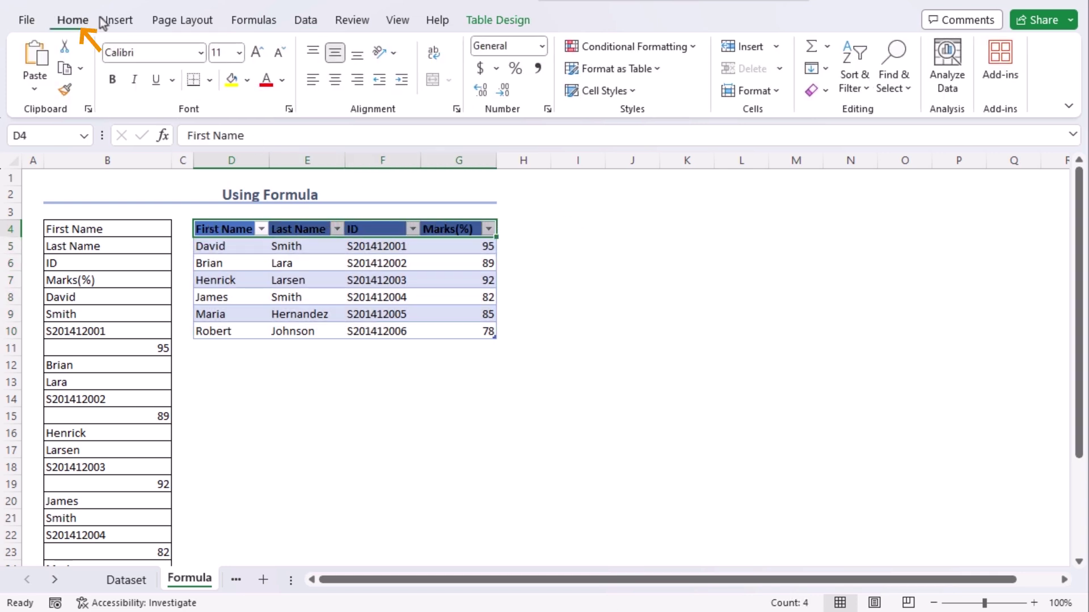
{"action": "left_click", "coordinate": [247, 81]}
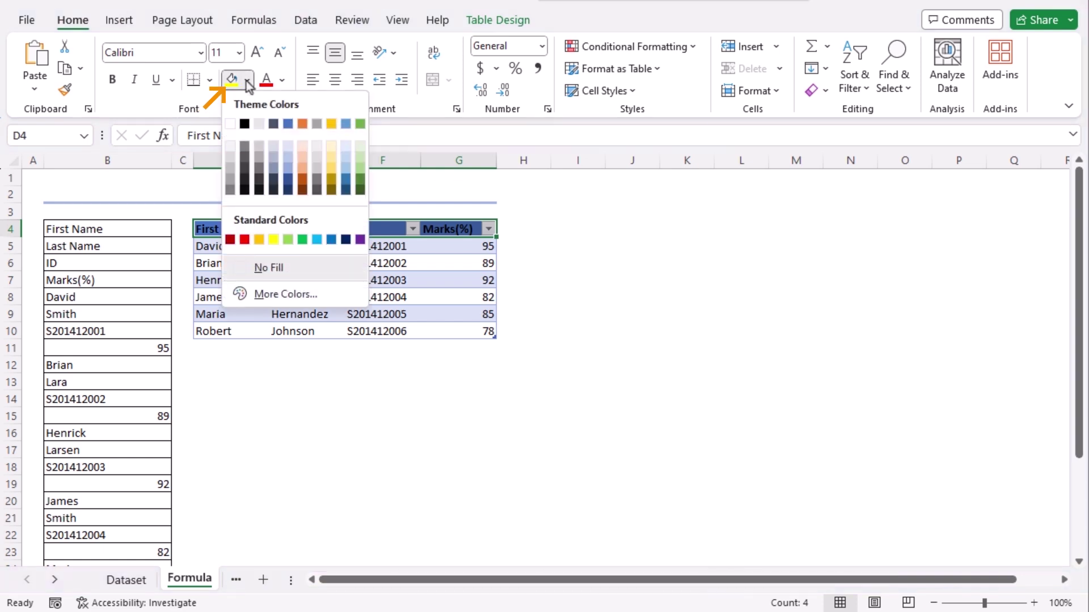
{"action": "left_click", "coordinate": [358, 145]}
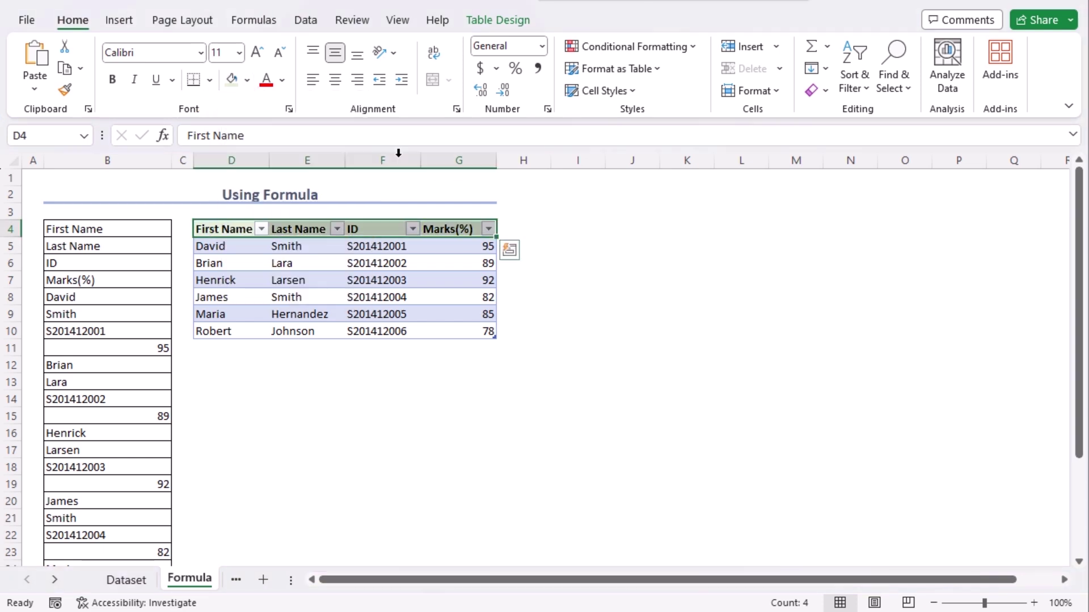
{"action": "left_click", "coordinate": [529, 502]}
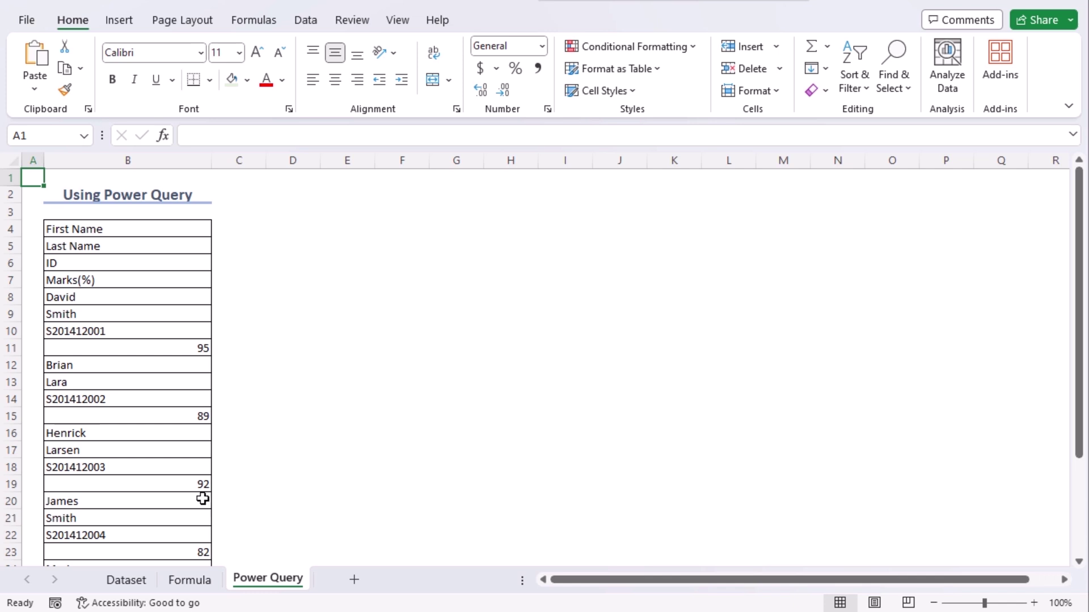
Create a Power Query from the $B$4:$B$31 student list without a header row.
{"action": "left_click", "coordinate": [160, 297]}
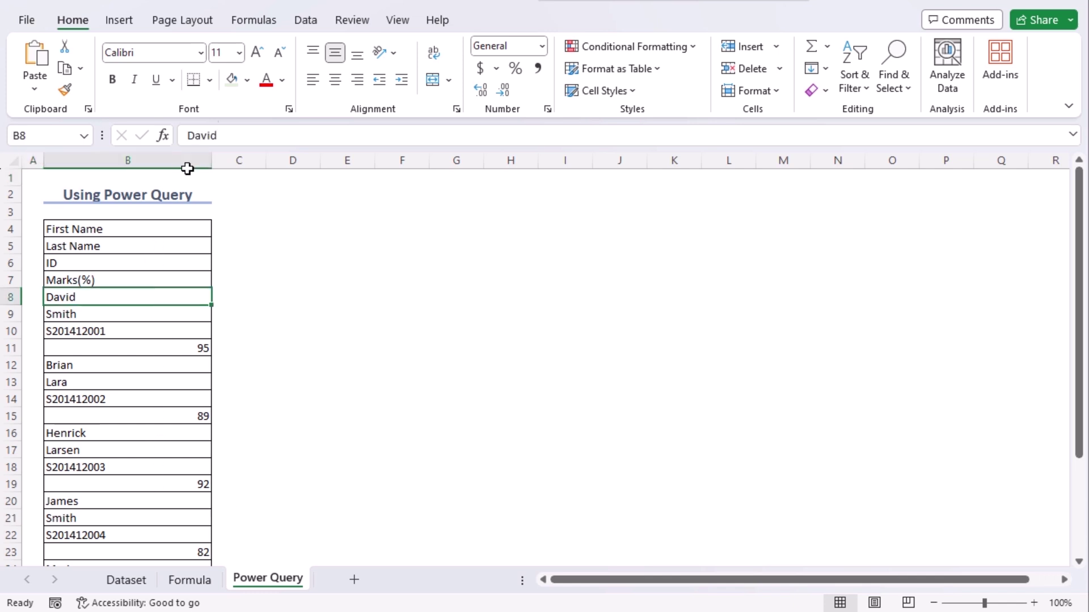
{"action": "left_click", "coordinate": [305, 22]}
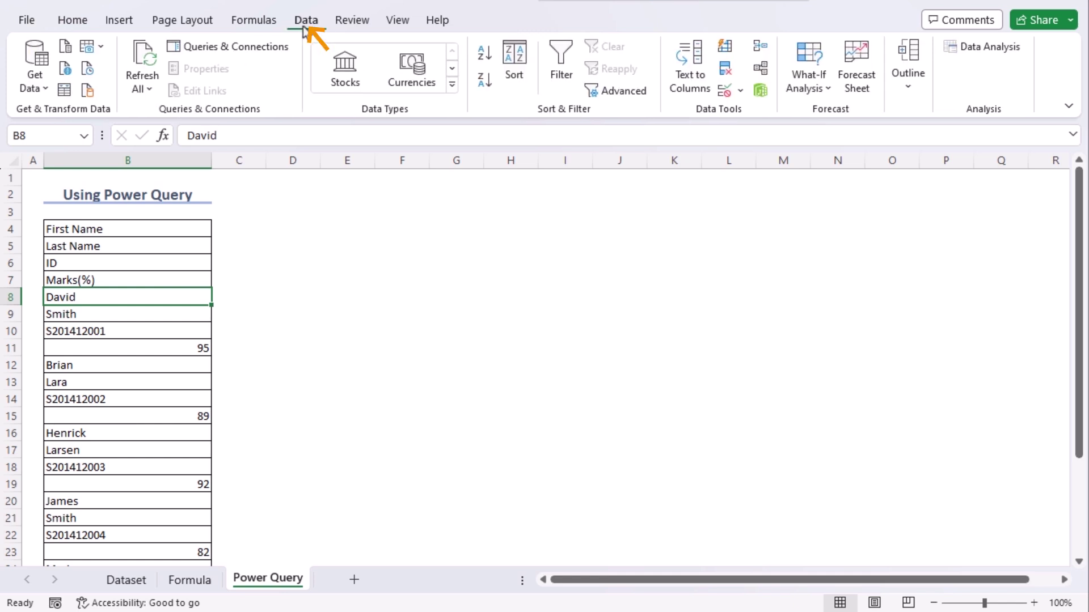
{"action": "left_click", "coordinate": [67, 93]}
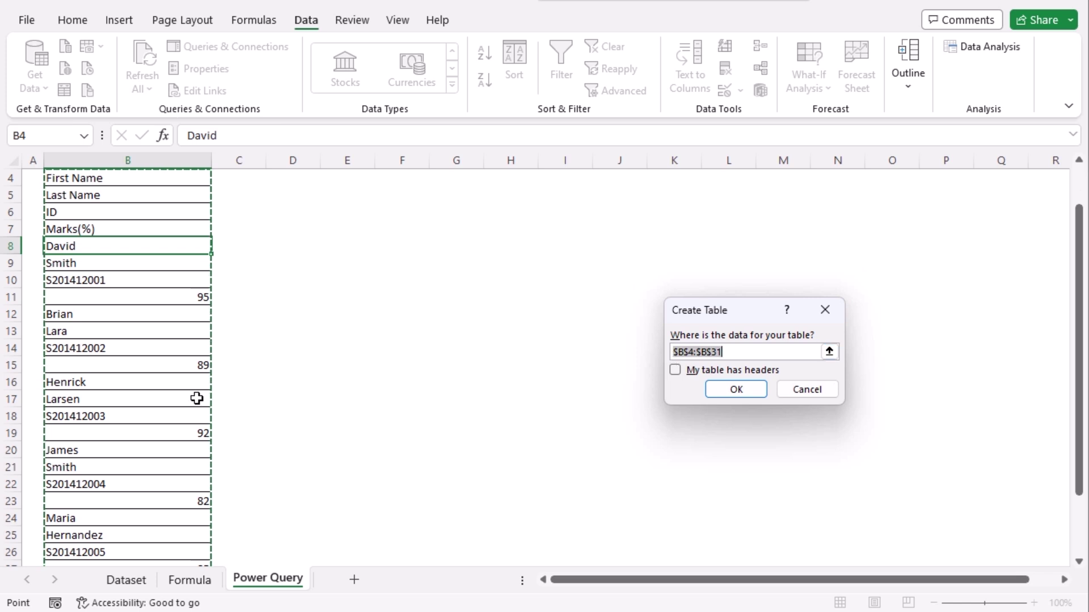
{"action": "scroll", "coordinate": [195, 397], "scroll_direction": "down", "scroll_amount": 4}
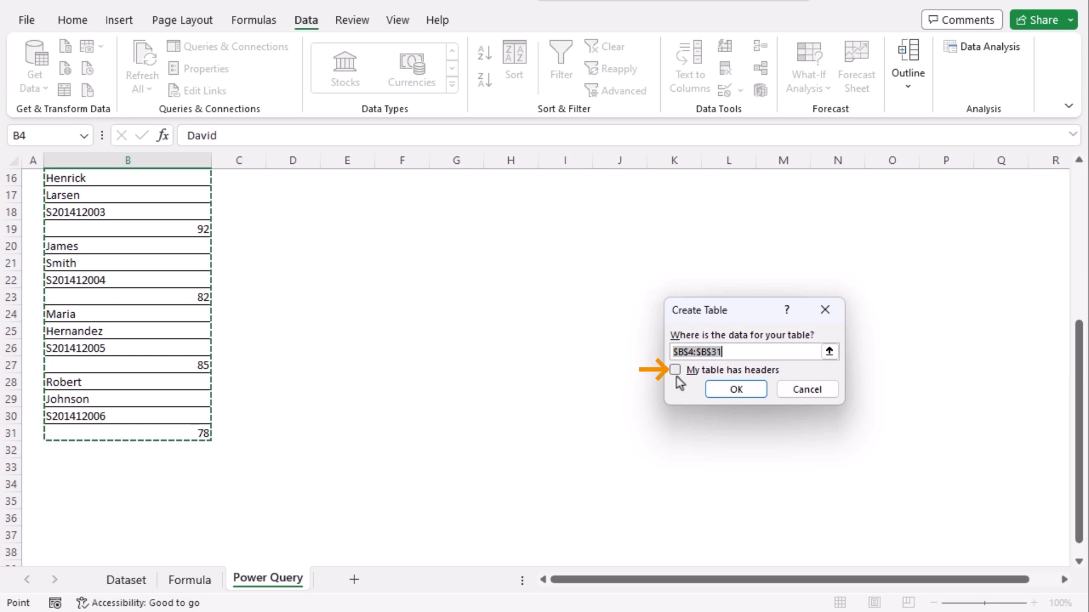
{"action": "left_click", "coordinate": [720, 388]}
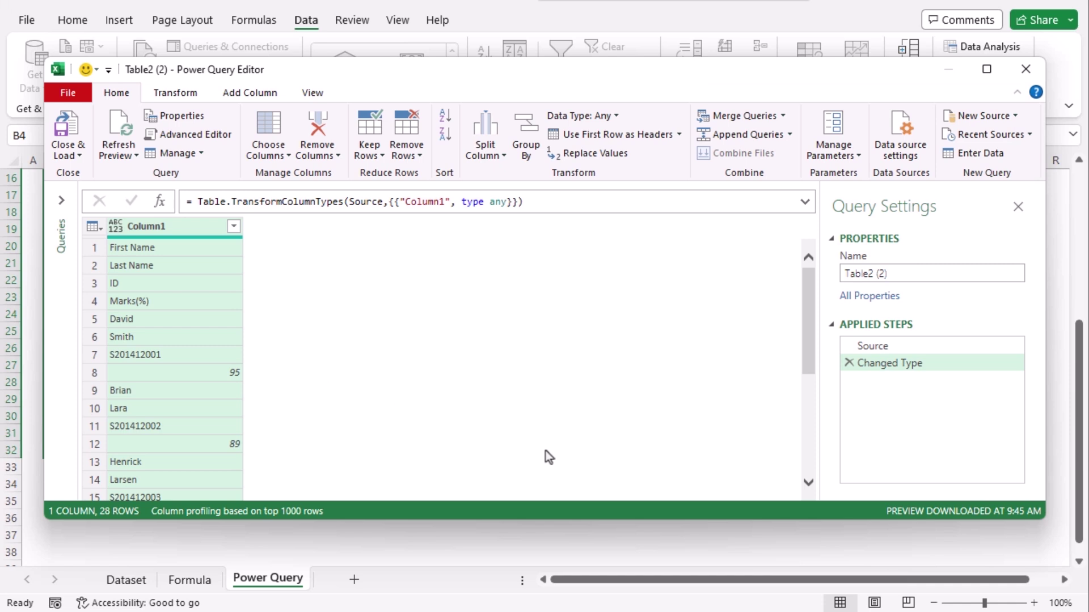
Add two index columns, Index and Index.1, each numbering rows from 0.
{"action": "left_click", "coordinate": [257, 95]}
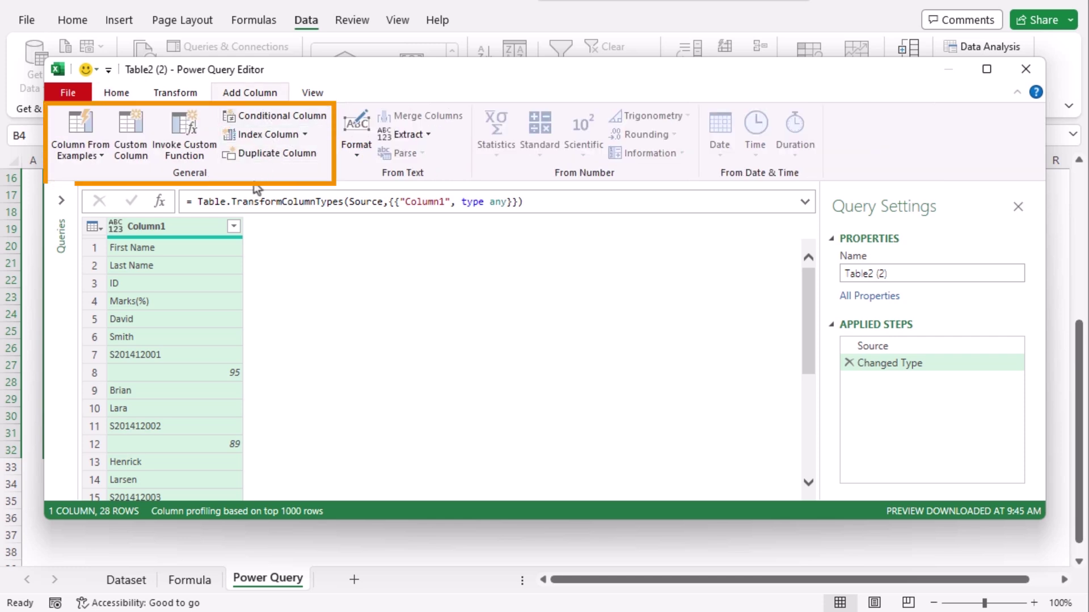
{"action": "left_click", "coordinate": [305, 135]}
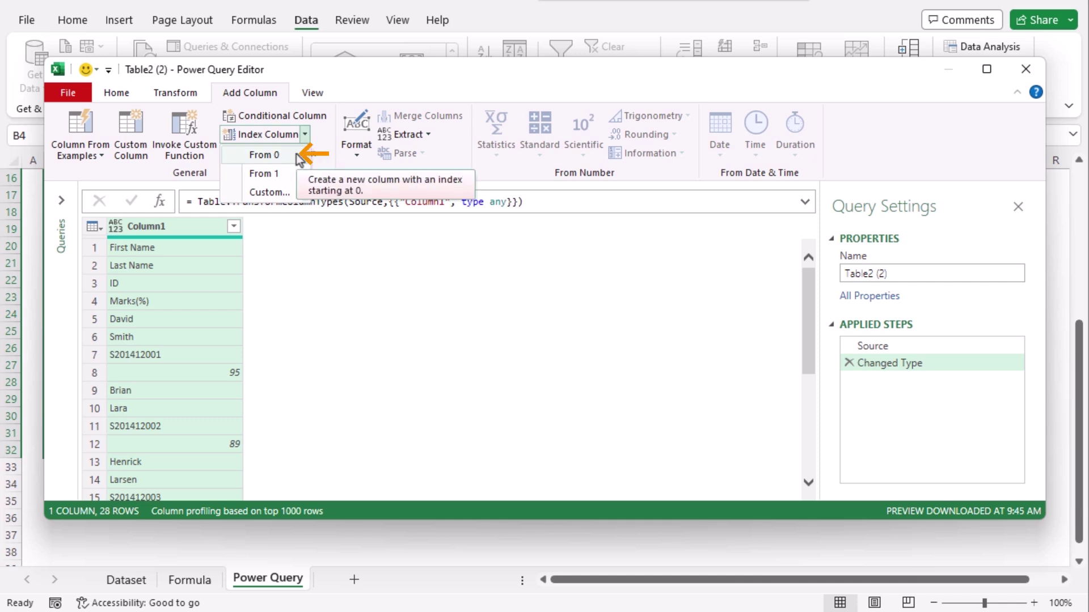
{"action": "left_click", "coordinate": [296, 154]}
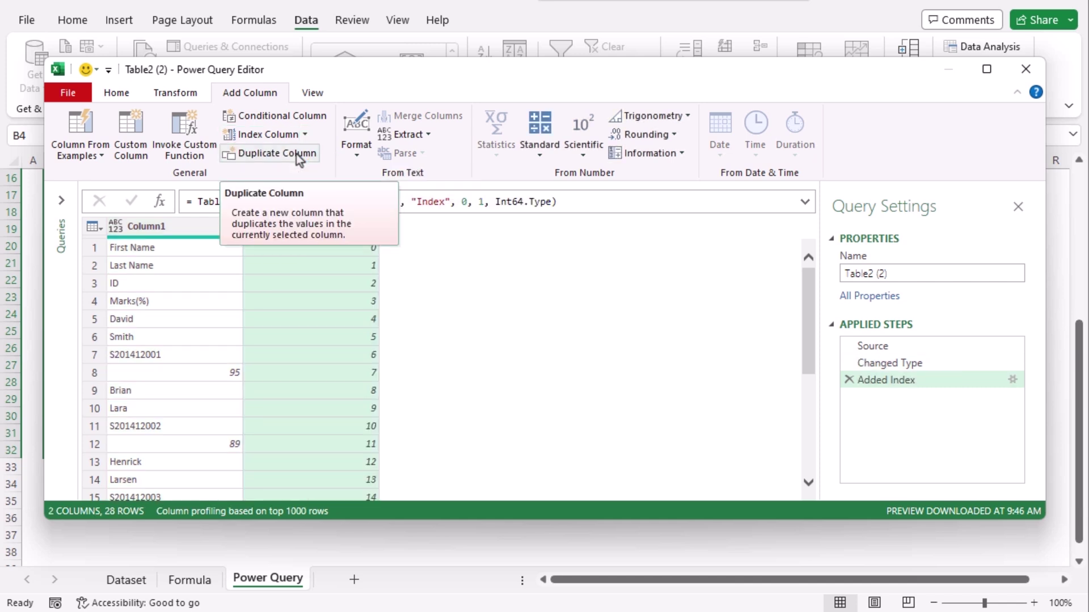
{"action": "left_click", "coordinate": [304, 136]}
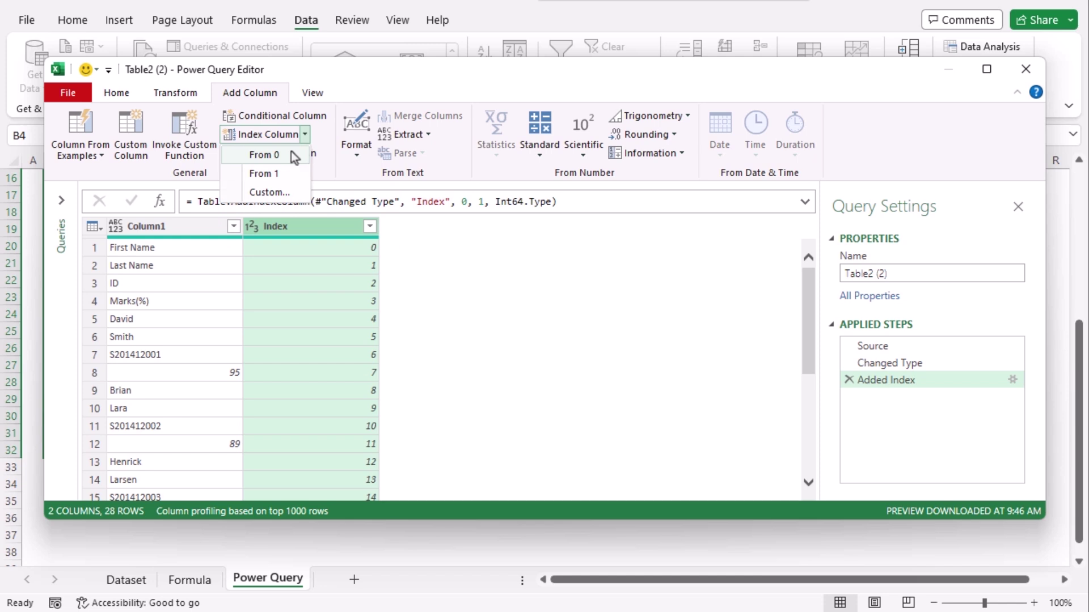
{"action": "left_click", "coordinate": [291, 152]}
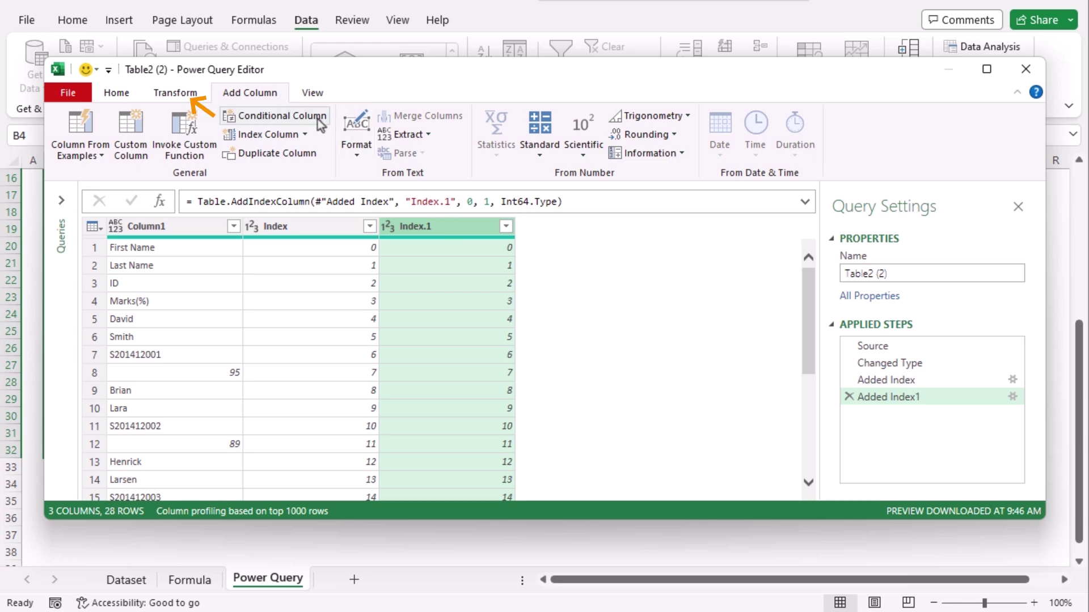
{"action": "left_click", "coordinate": [177, 94]}
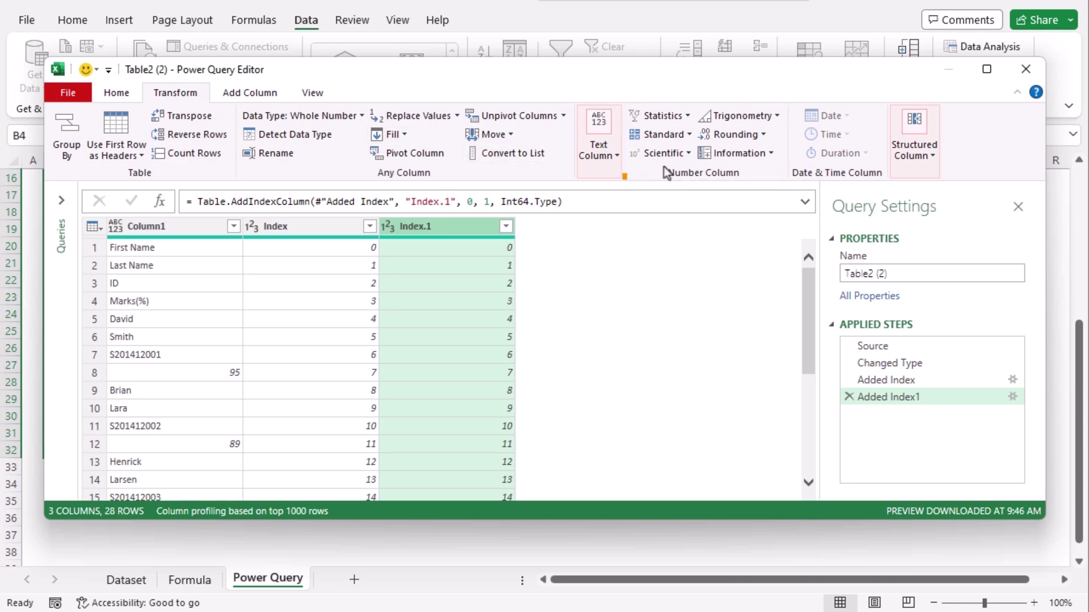
Apply Modulo 4 to the Index.1 column so its values cycle 0 to 3.
{"action": "left_click", "coordinate": [687, 134]}
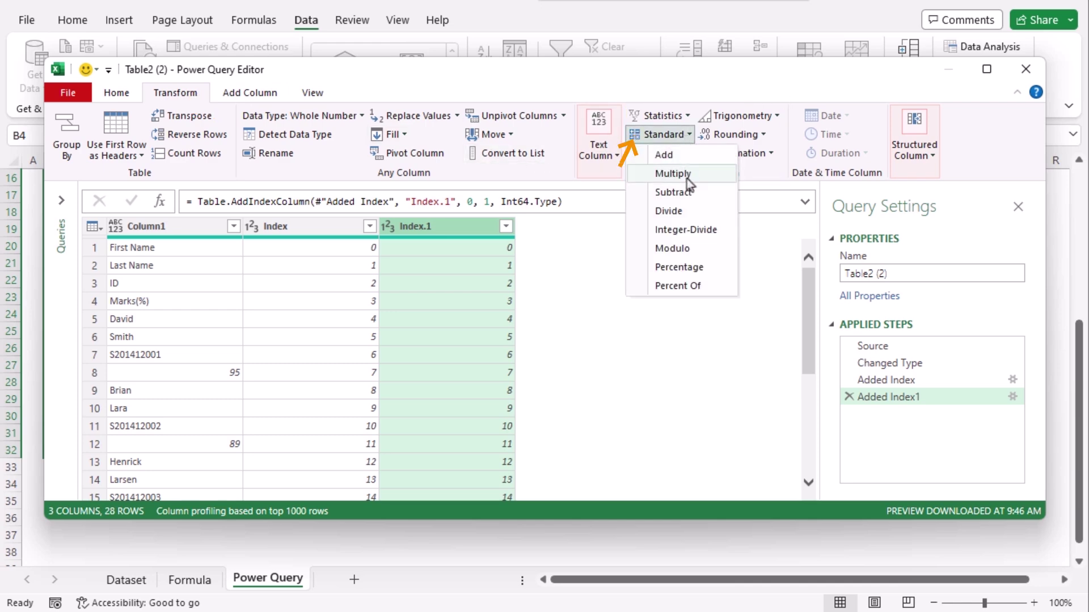
{"action": "left_click", "coordinate": [693, 248]}
{"action": "left_click", "coordinate": [638, 483]}
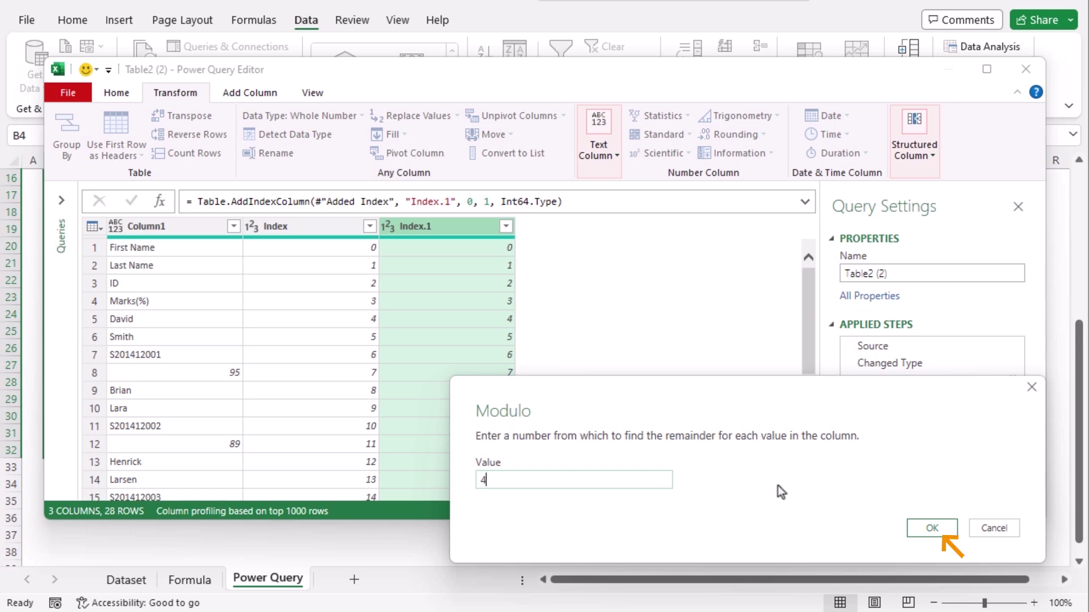
{"action": "left_click", "coordinate": [931, 527]}
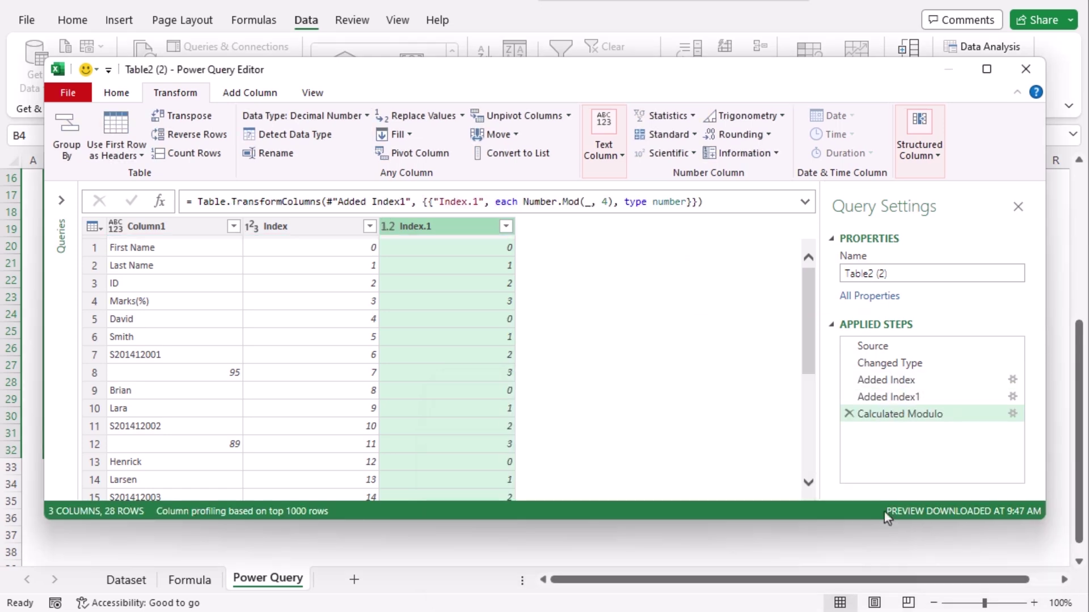
Add a Custom column from a pasted if-formula mapping Index.1 to First Name, Last Name, ID, Marks(%).
{"action": "left_click", "coordinate": [263, 93]}
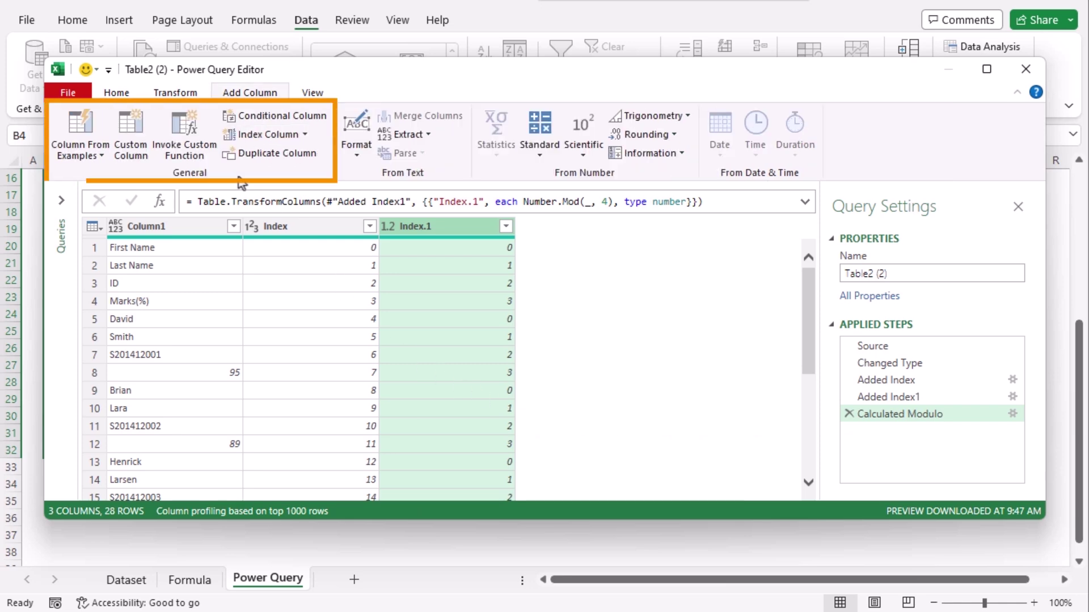
{"action": "left_click", "coordinate": [130, 139]}
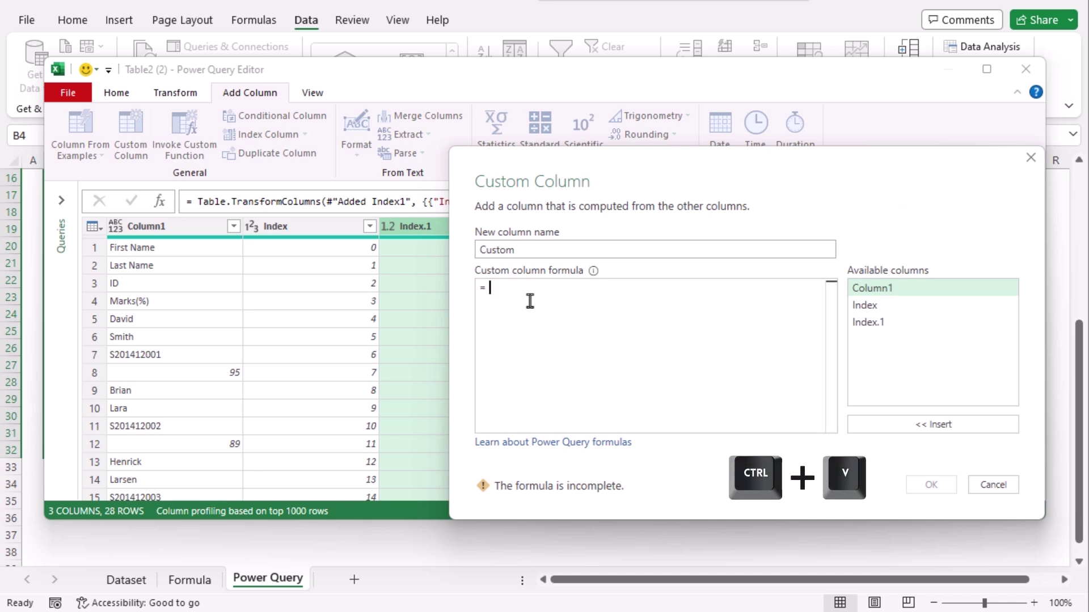
{"action": "type", "text": "if[Index.1]=0 then \"First Name\" else if [Index.1]=1 then \"Last Name\" else if [Index.1]=2 then \"ID\" else \"Marks(%)\""}
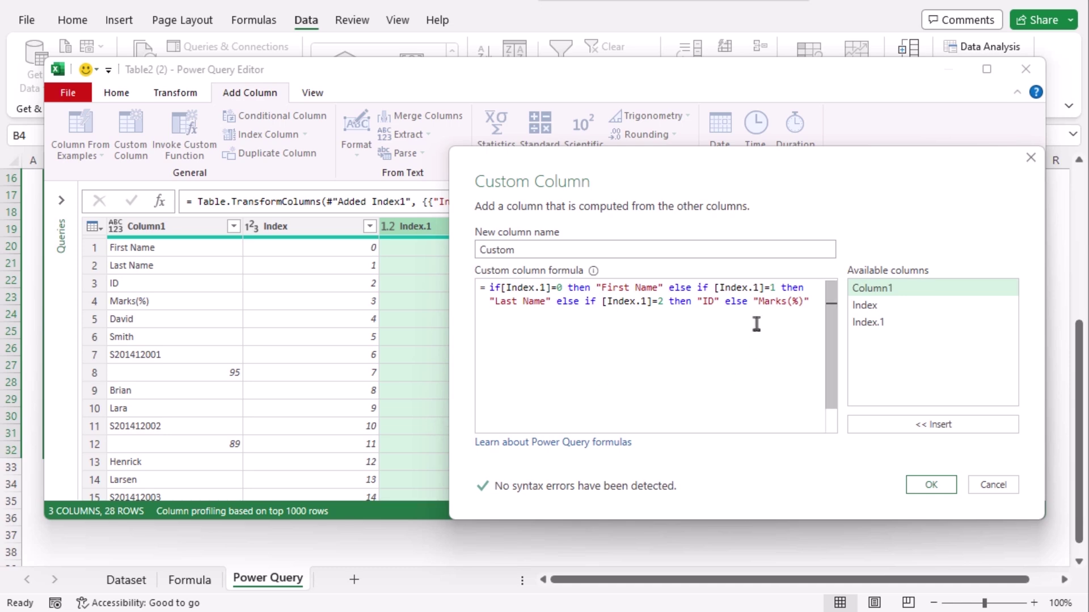
{"action": "left_click", "coordinate": [931, 484]}
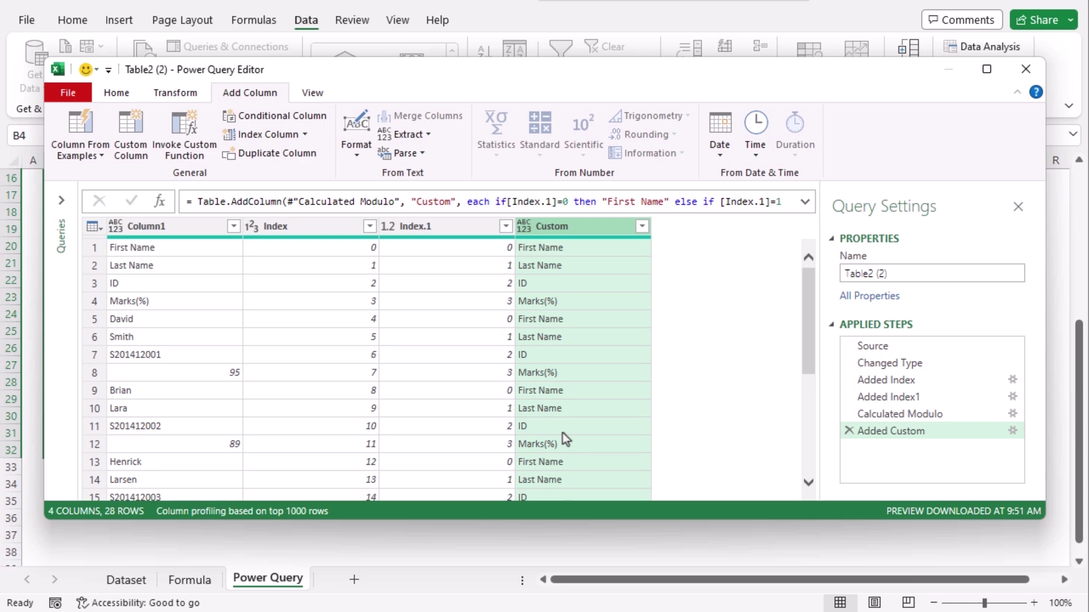
Duplicate the Index column and add an Integer-Division column dividing the copy by 4.
{"action": "left_click", "coordinate": [321, 226]}
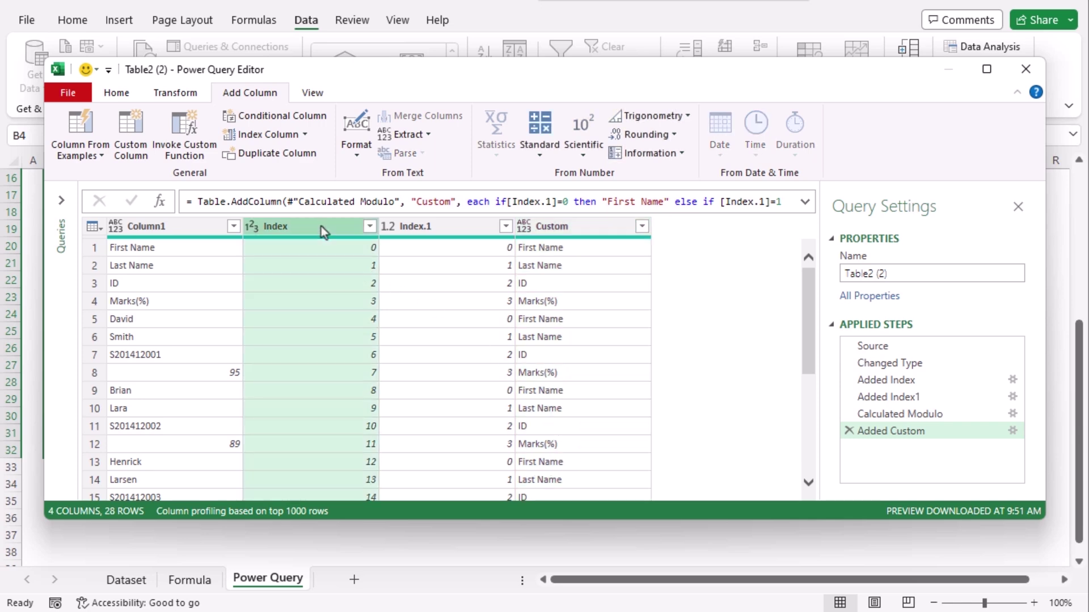
{"action": "left_click", "coordinate": [267, 158]}
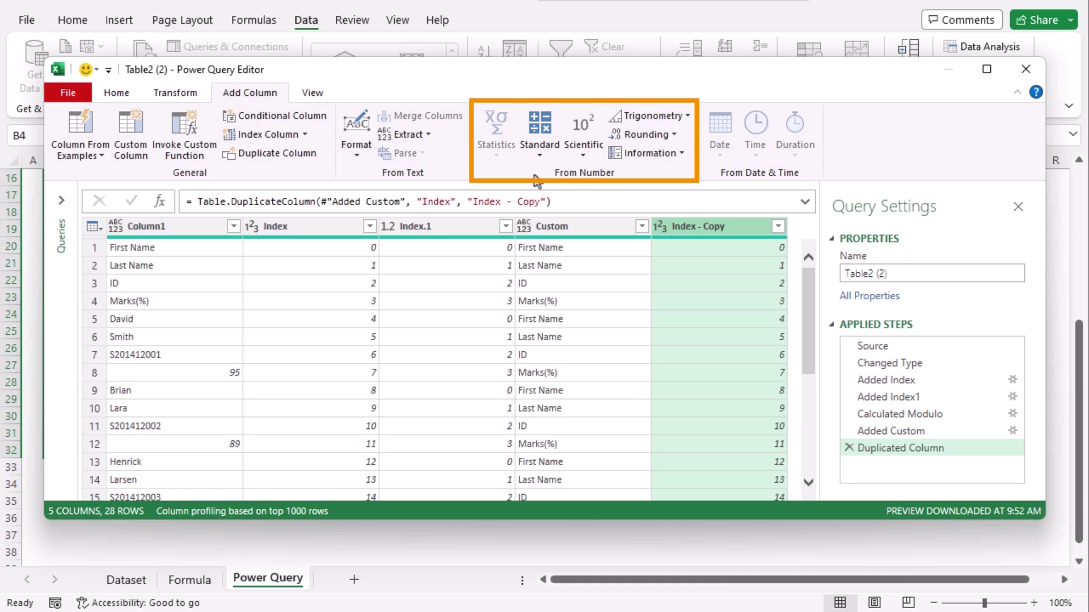
{"action": "left_click", "coordinate": [521, 154]}
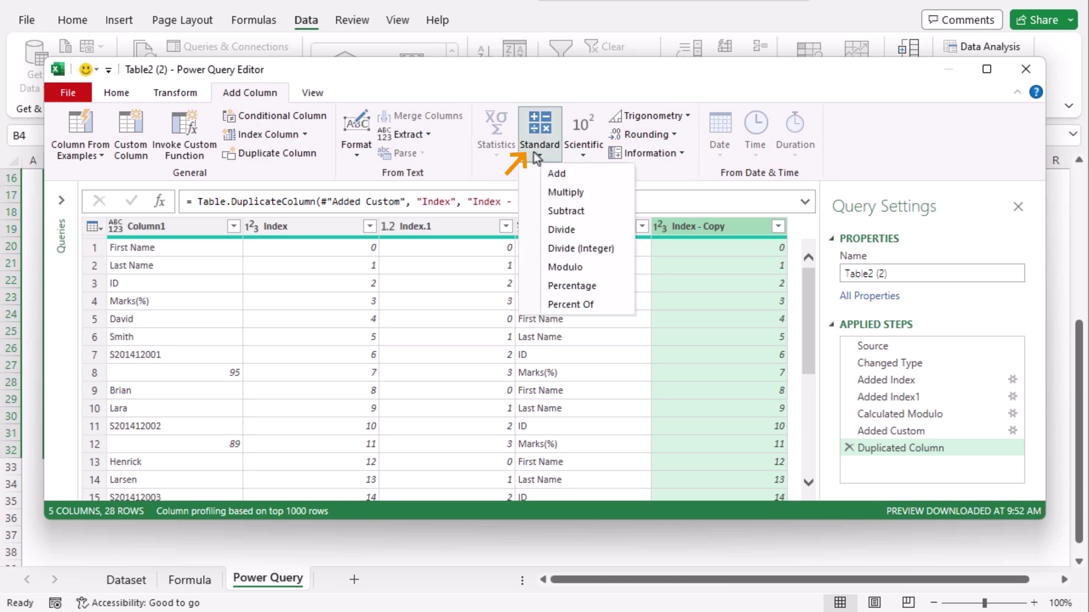
{"action": "left_click", "coordinate": [618, 249]}
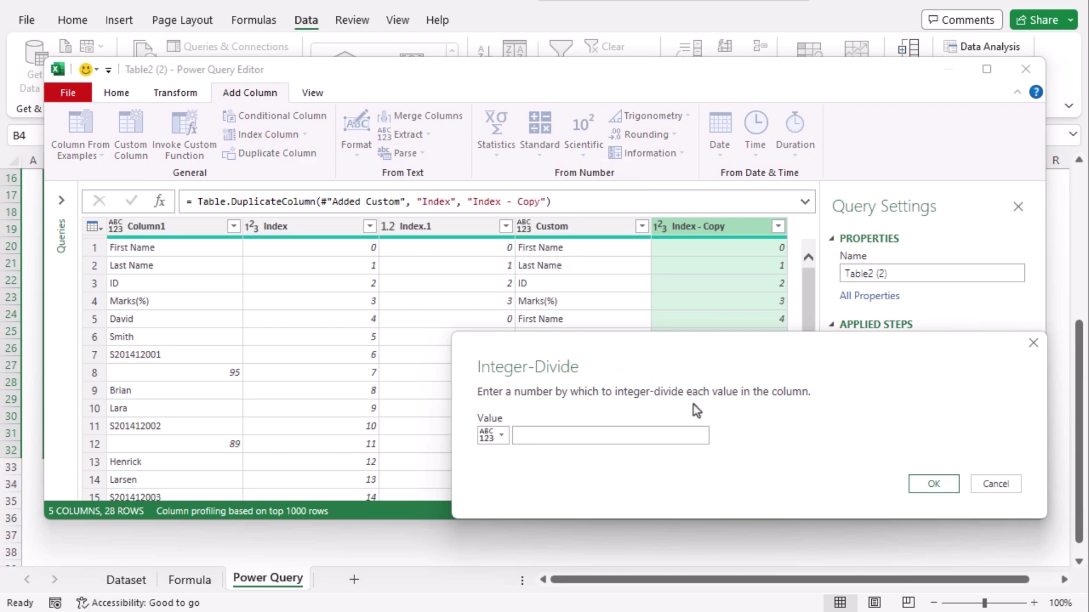
{"action": "left_click", "coordinate": [626, 436]}
{"action": "type", "text": "4"}
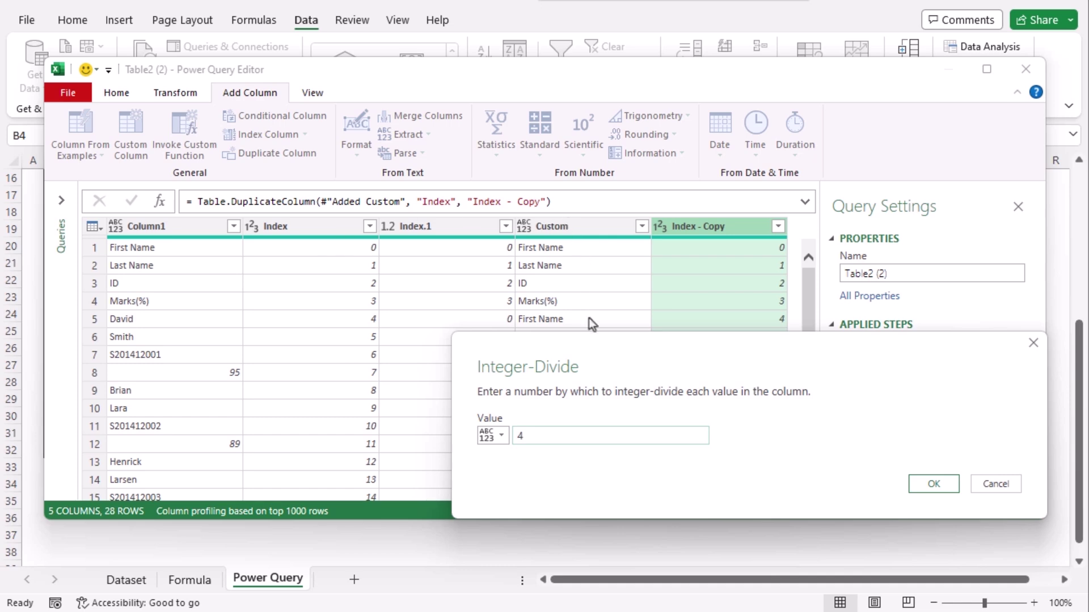
{"action": "left_click", "coordinate": [928, 485]}
{"action": "left_click_drag", "start_coordinate": [566, 491], "coordinate": [294, 498]}
Remove the Index, Index.1 and Index - Copy helper columns together, leaving three columns.
{"action": "left_click", "coordinate": [301, 229]}
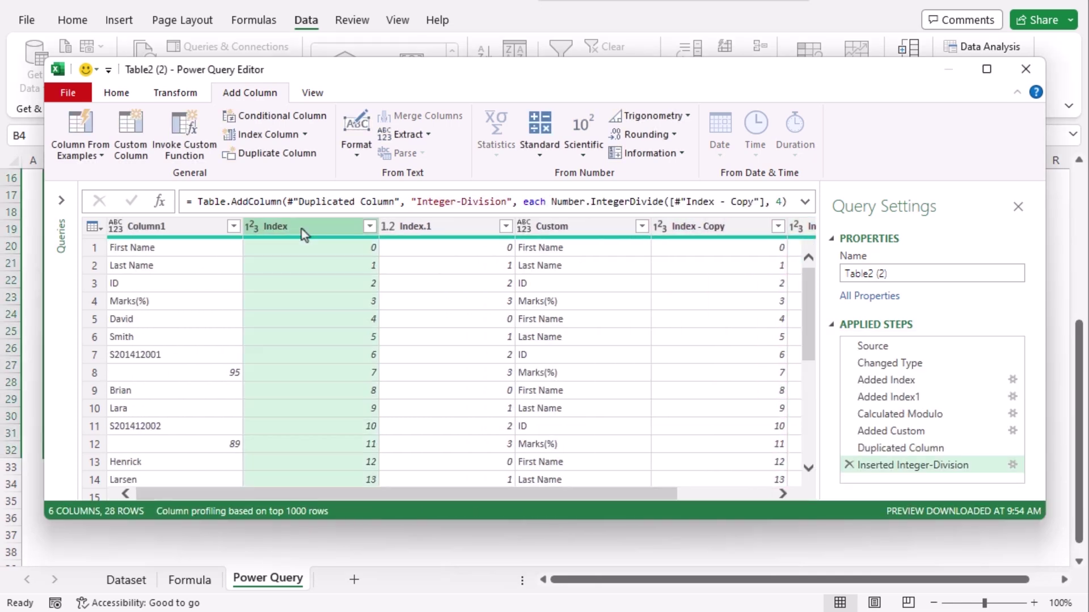
{"action": "left_click", "coordinate": [451, 228], "text": "ctrl"}
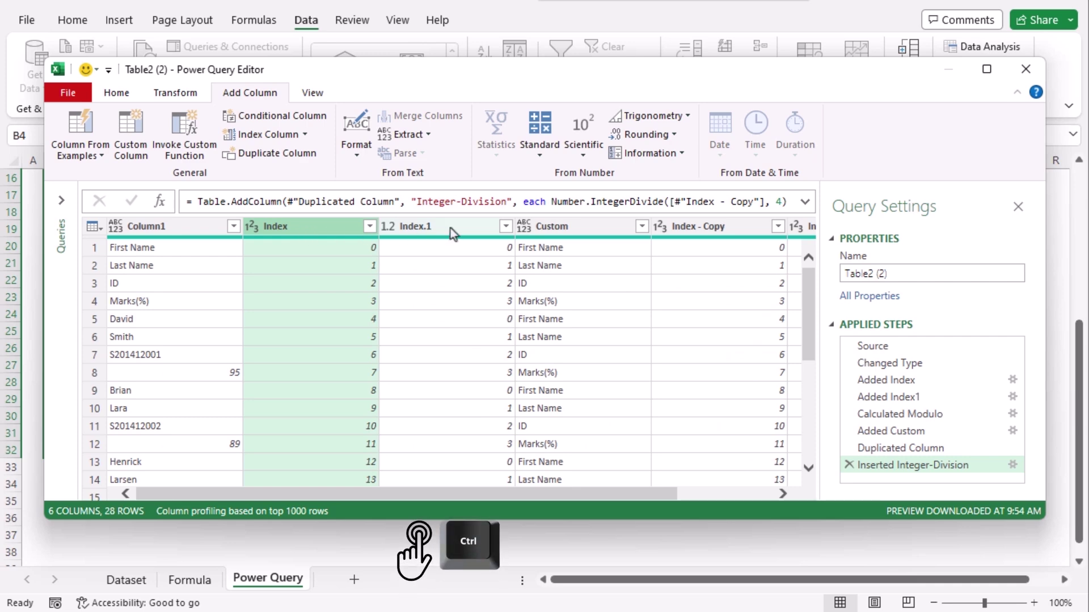
{"action": "left_click", "coordinate": [733, 229], "text": "ctrl"}
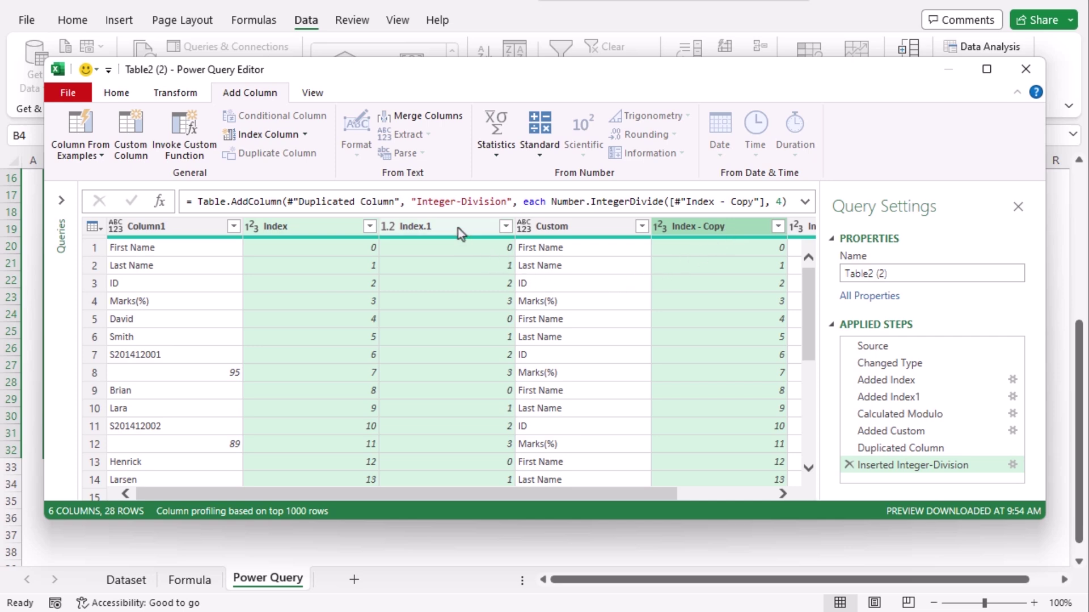
{"action": "left_click_drag", "start_coordinate": [458, 228], "coordinate": [481, 239]}
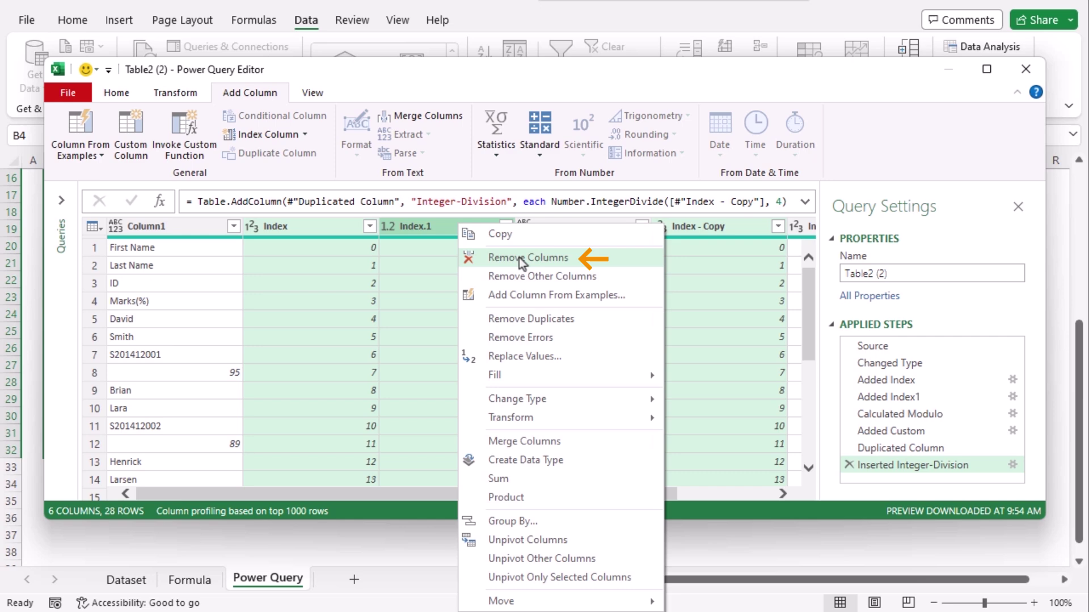
{"action": "left_click", "coordinate": [519, 258]}
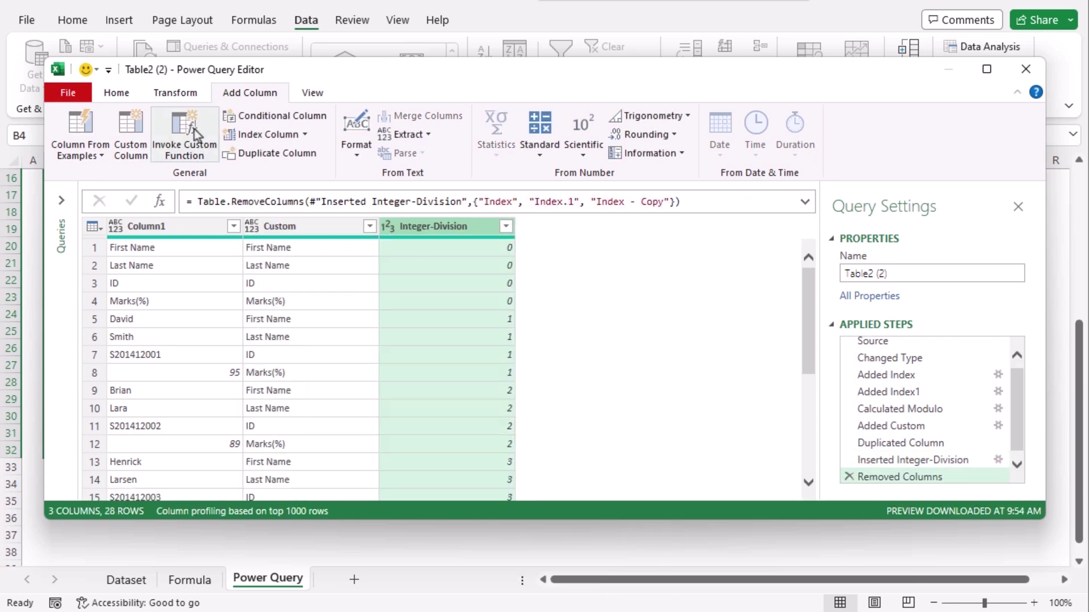
{"action": "left_click", "coordinate": [116, 94]}
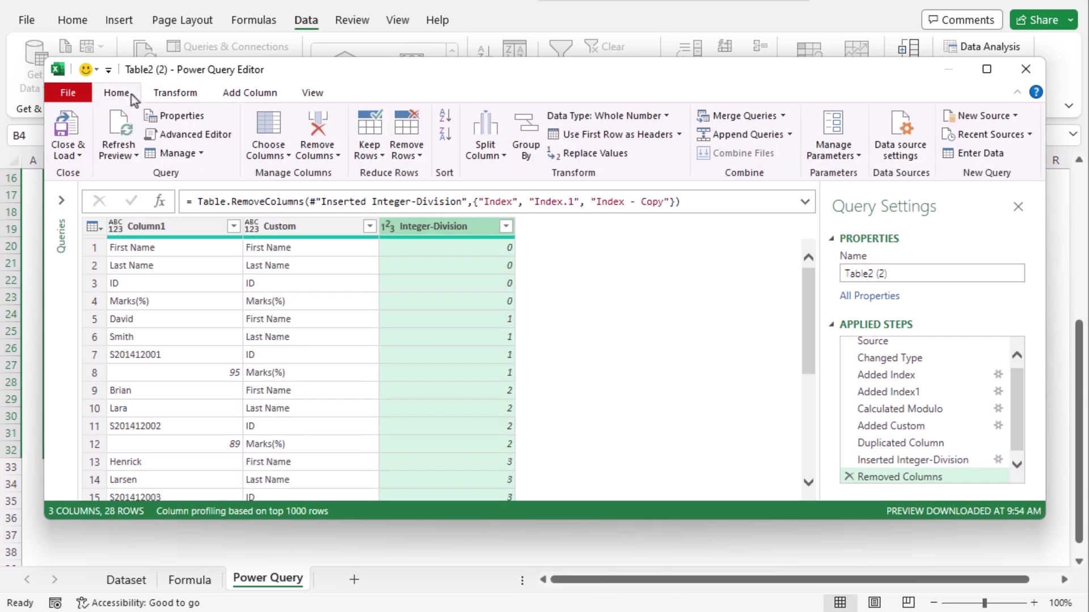
Remove the top 4 label rows so 24 rows remain, beginning with the first student's name.
{"action": "left_click", "coordinate": [418, 162]}
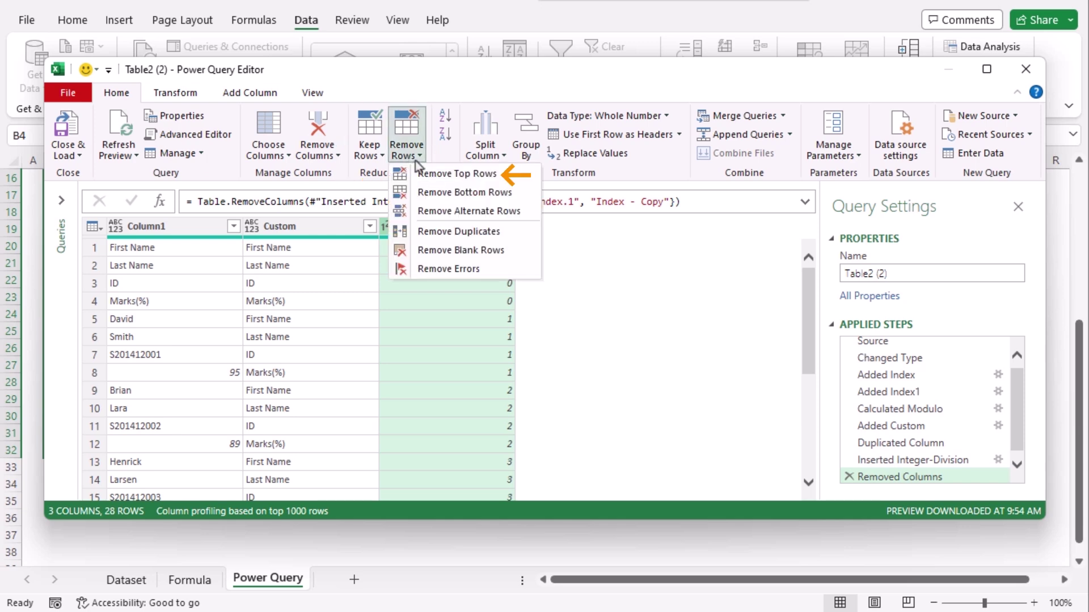
{"action": "left_click", "coordinate": [430, 176]}
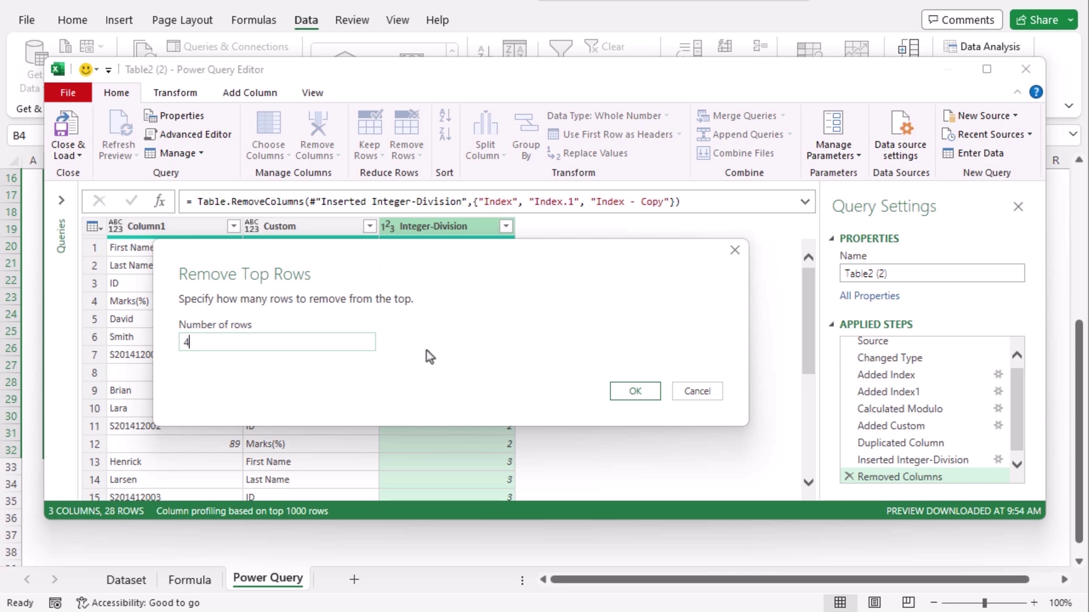
{"action": "type", "text": "4"}
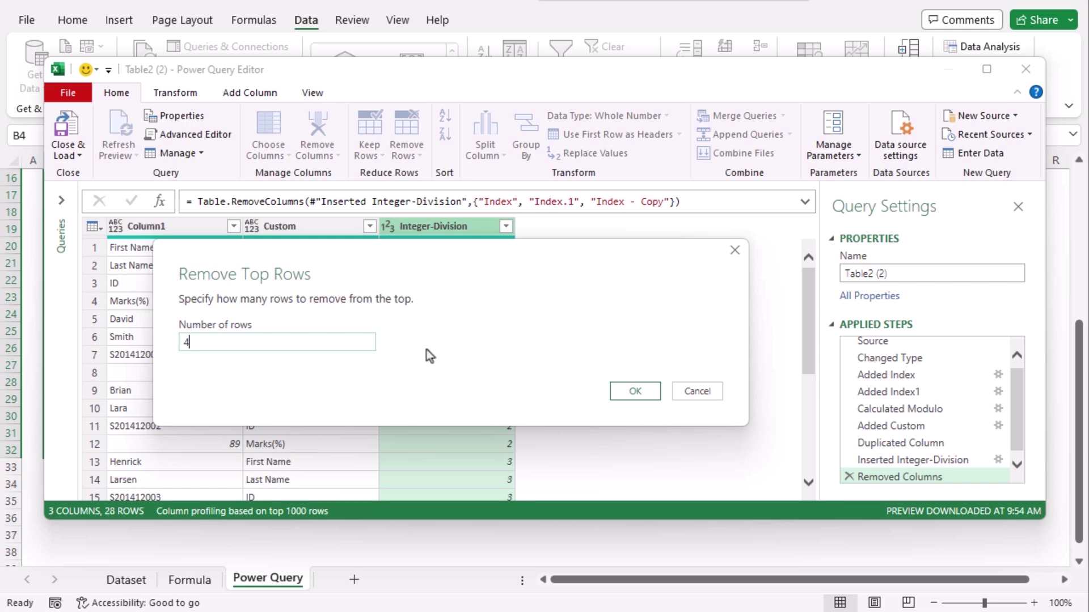
{"action": "left_click", "coordinate": [626, 392]}
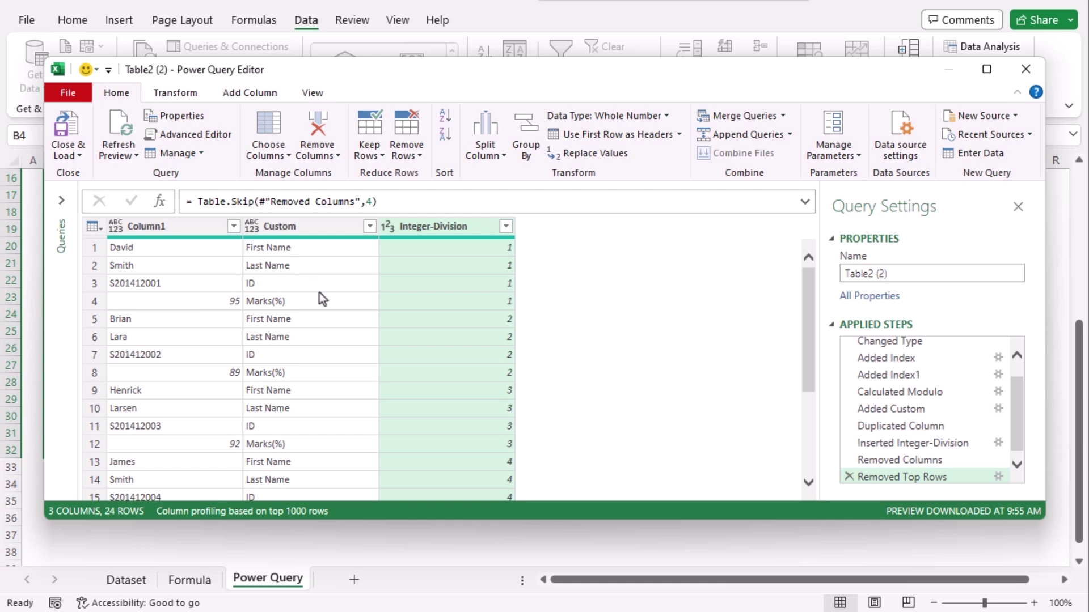
{"action": "left_click", "coordinate": [323, 231]}
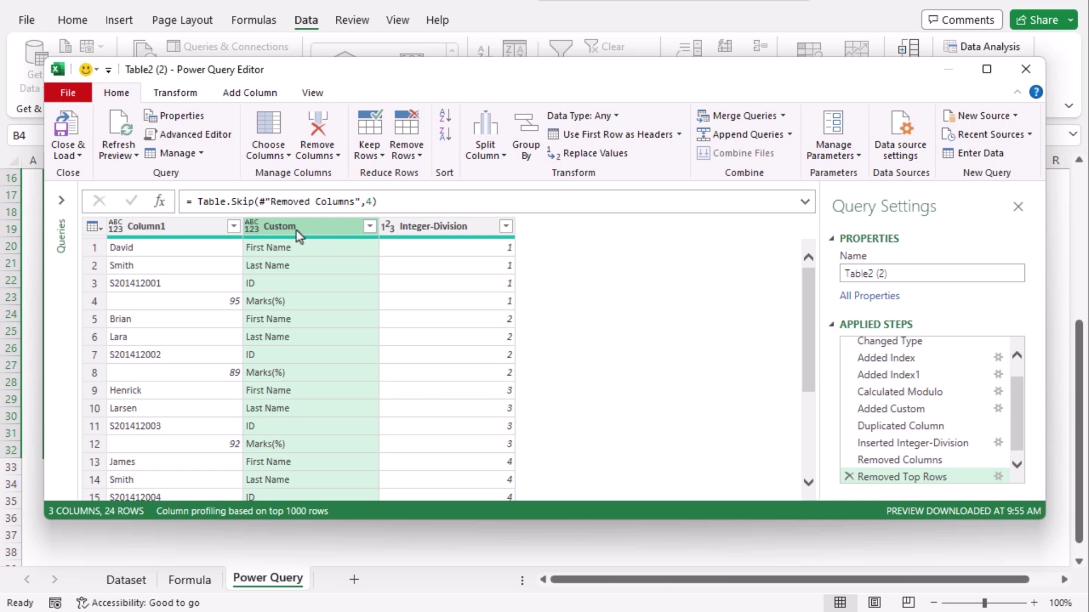
Pivot the Custom column using Column1 values with Don't Aggregate, giving six student rows.
{"action": "left_click", "coordinate": [175, 93]}
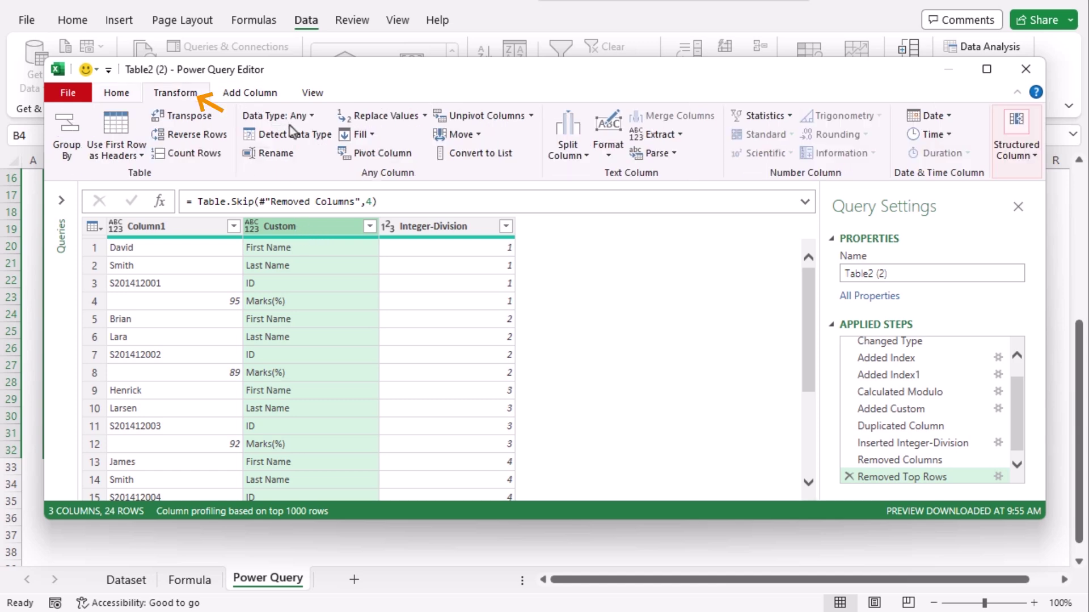
{"action": "left_click", "coordinate": [383, 154]}
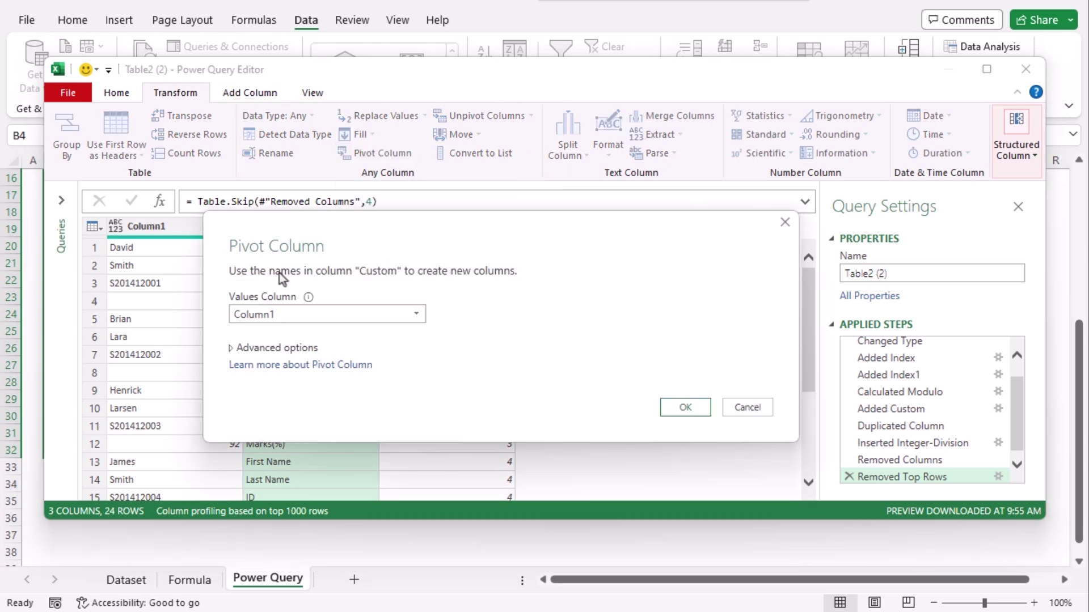
{"action": "left_click", "coordinate": [233, 350]}
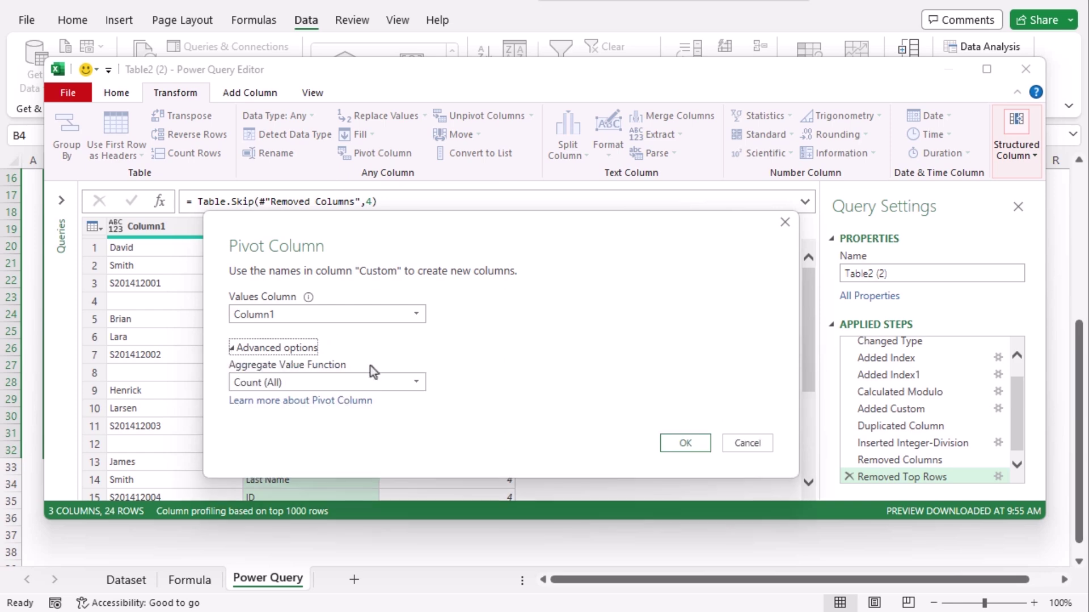
{"action": "left_click", "coordinate": [418, 384]}
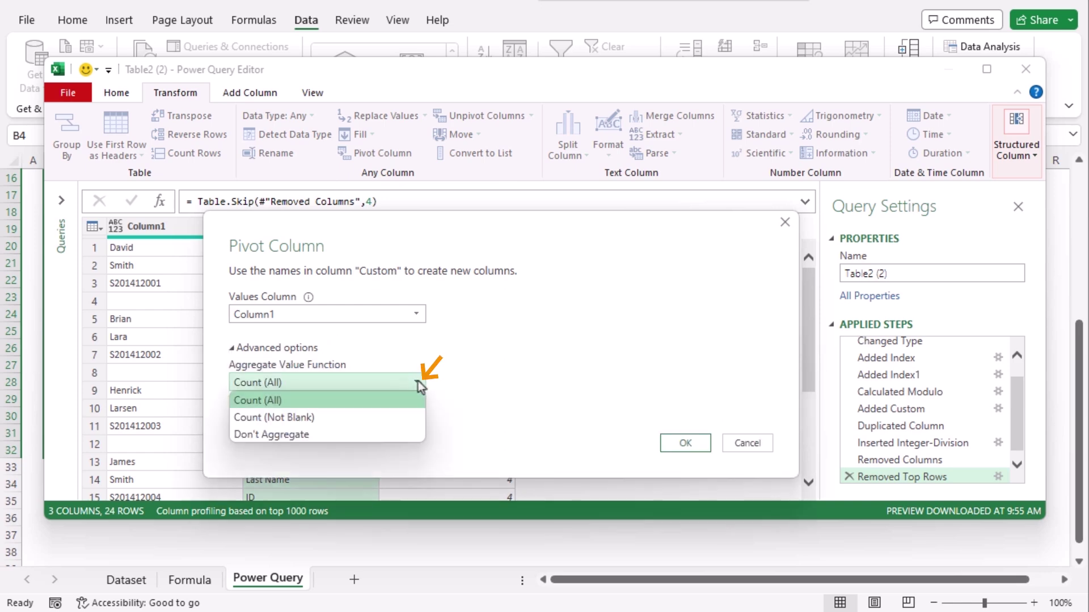
{"action": "left_click", "coordinate": [377, 434]}
{"action": "left_click", "coordinate": [681, 448]}
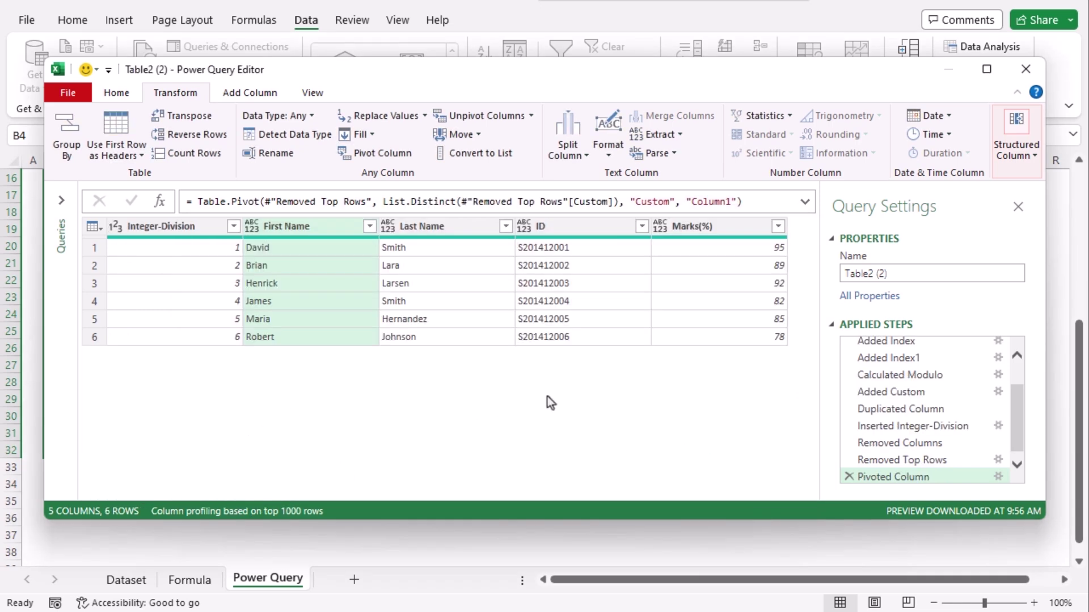
{"action": "left_click", "coordinate": [206, 226]}
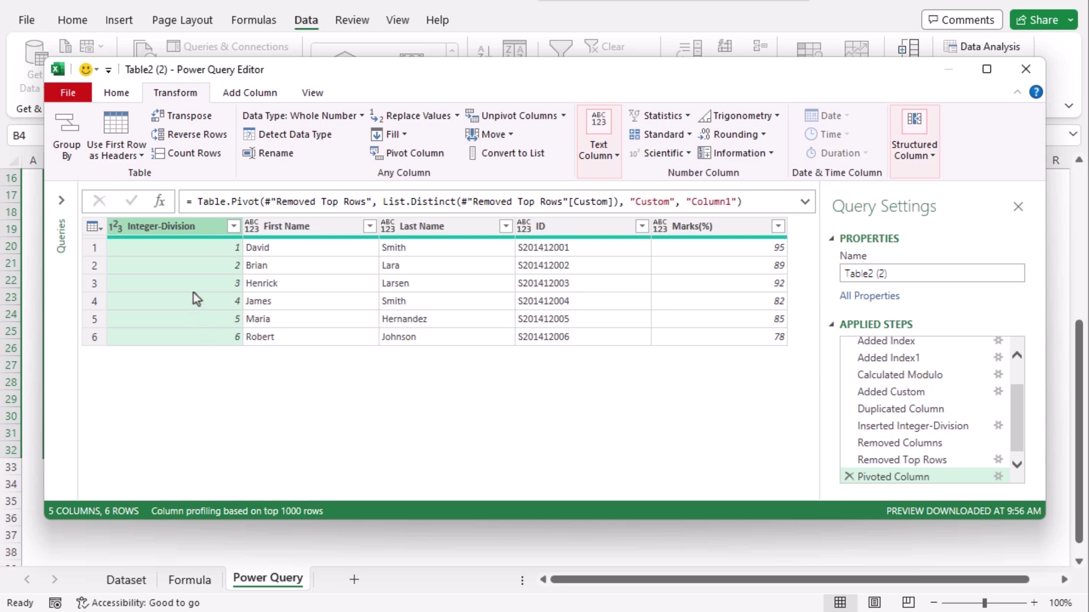
Delete the Integer-Division column and Close & Load the four-column table to a new sheet.
{"action": "right_click", "coordinate": [202, 227]}
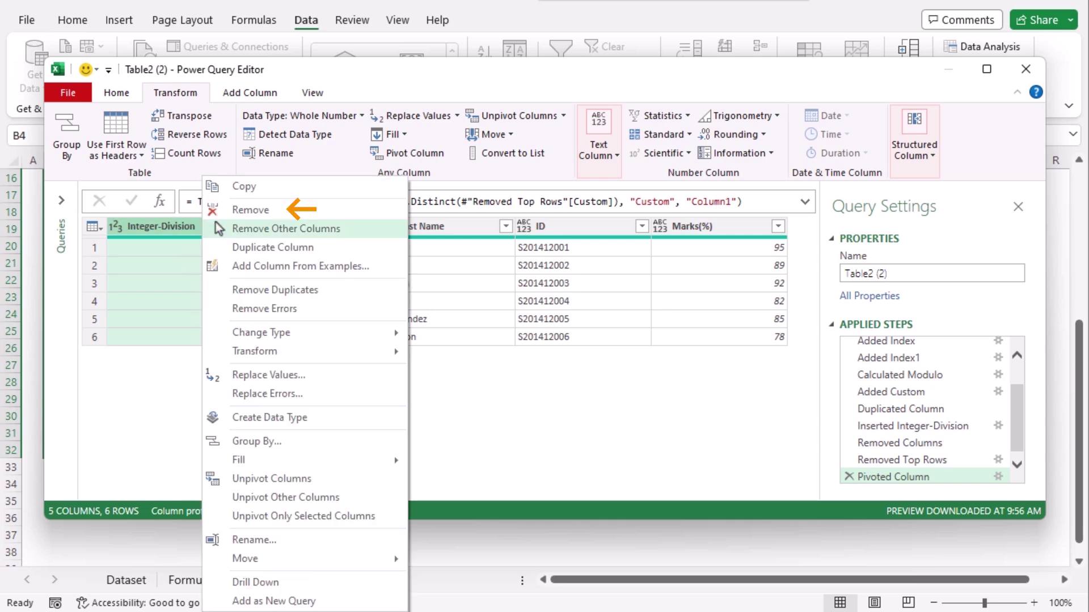
{"action": "left_click", "coordinate": [229, 212]}
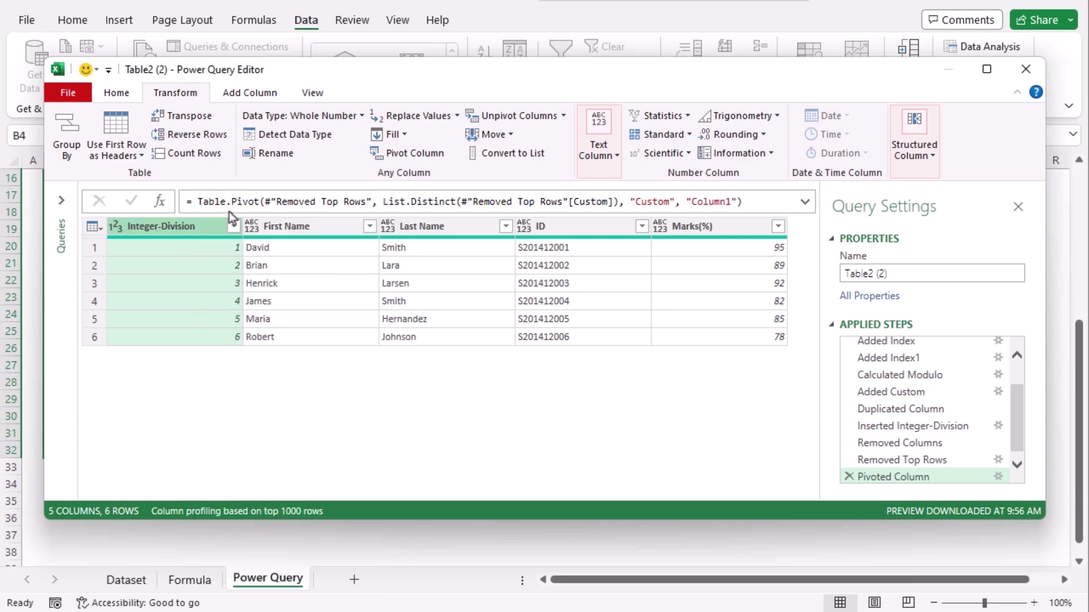
{"action": "left_click", "coordinate": [109, 97]}
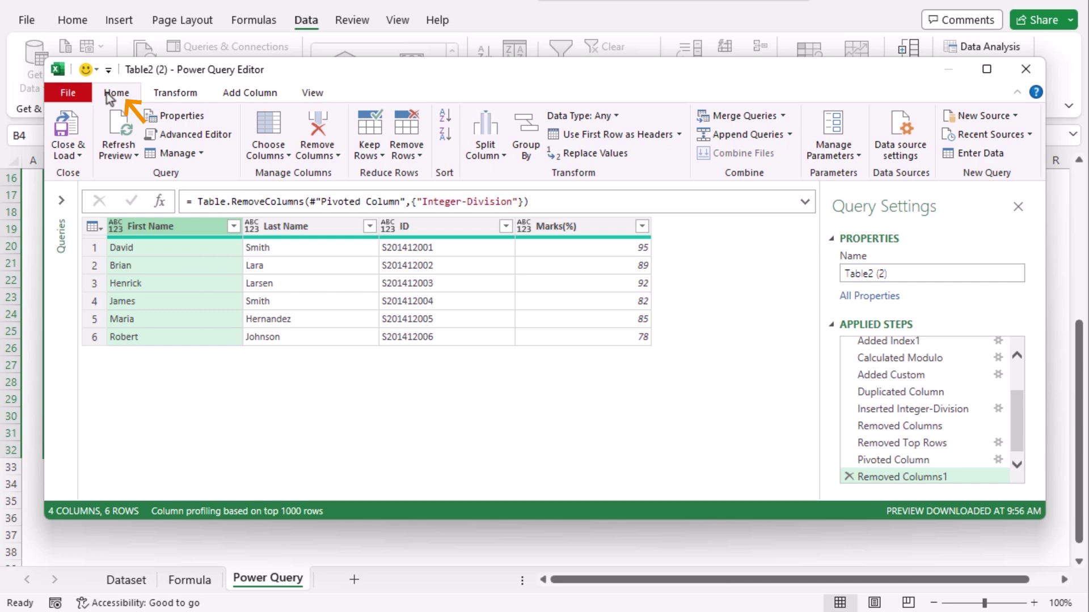
{"action": "left_click", "coordinate": [80, 125]}
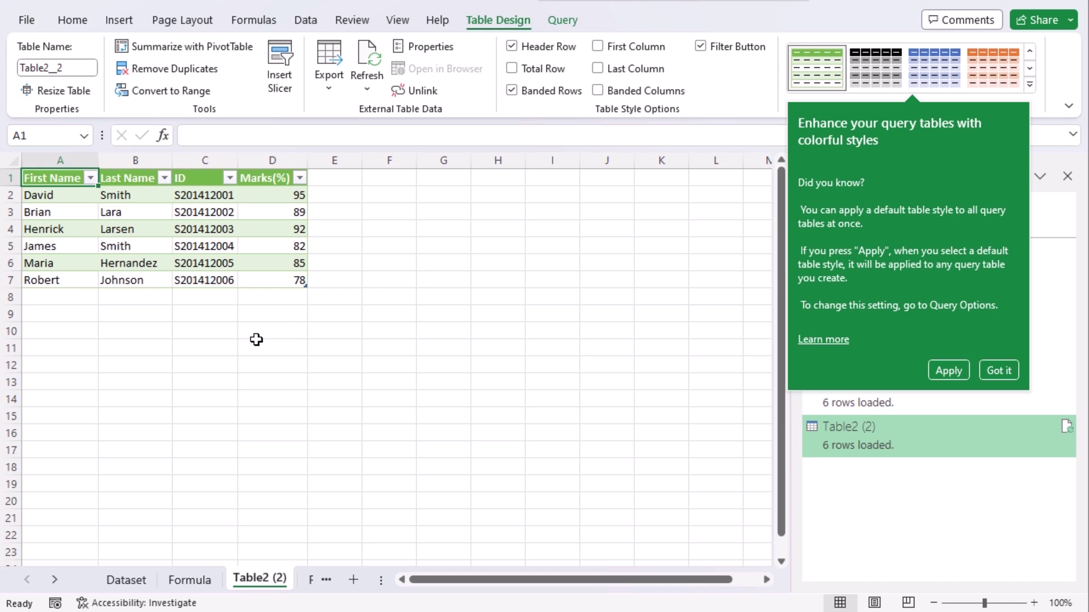
Turn off gridlines on Table2 (2), then return to the Power Query sheet's source list.
{"action": "left_click", "coordinate": [399, 23]}
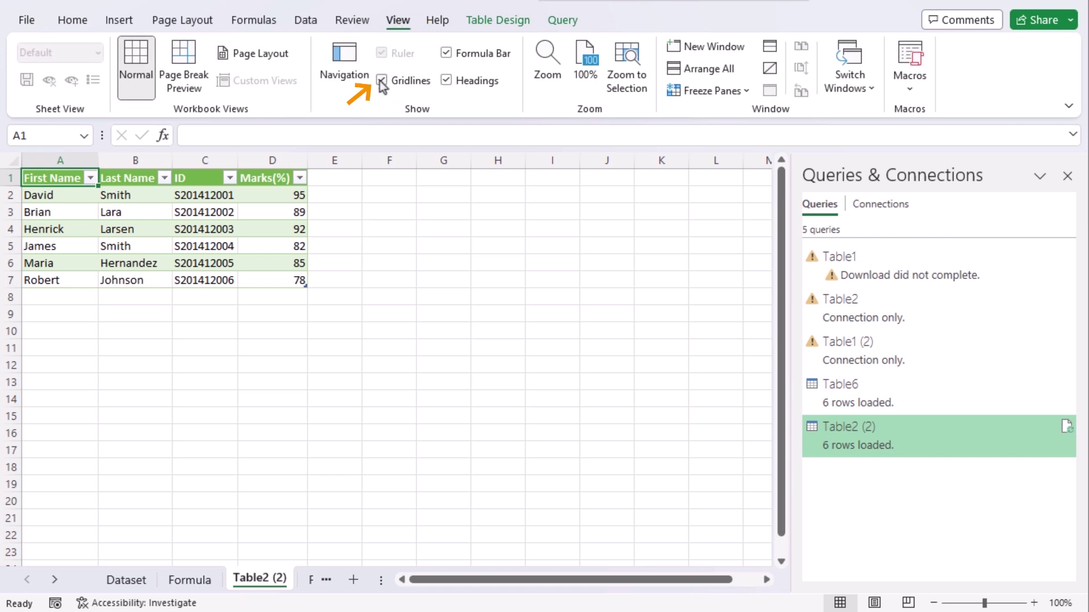
{"action": "left_click", "coordinate": [381, 81]}
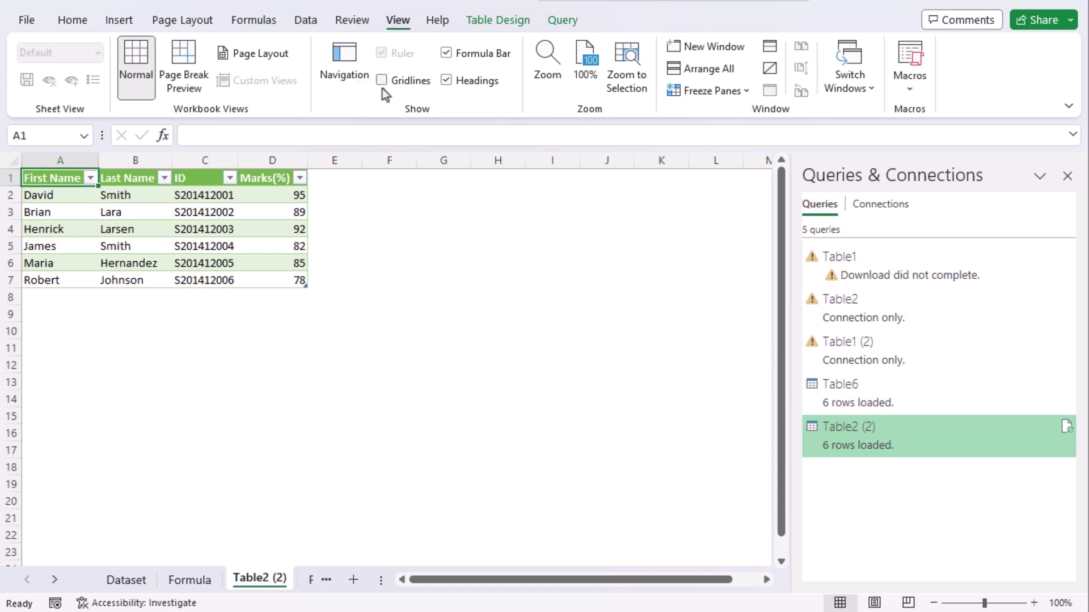
{"action": "left_click", "coordinate": [311, 579]}
{"action": "scroll", "coordinate": [318, 423], "scroll_direction": "up", "scroll_amount": 5}
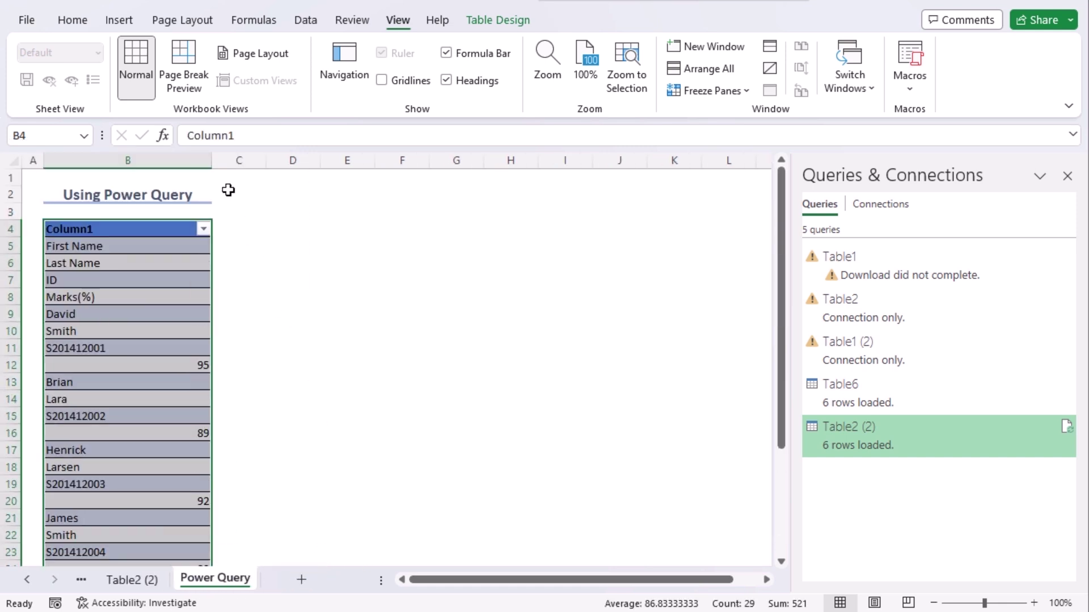
{"action": "left_click", "coordinate": [239, 411]}
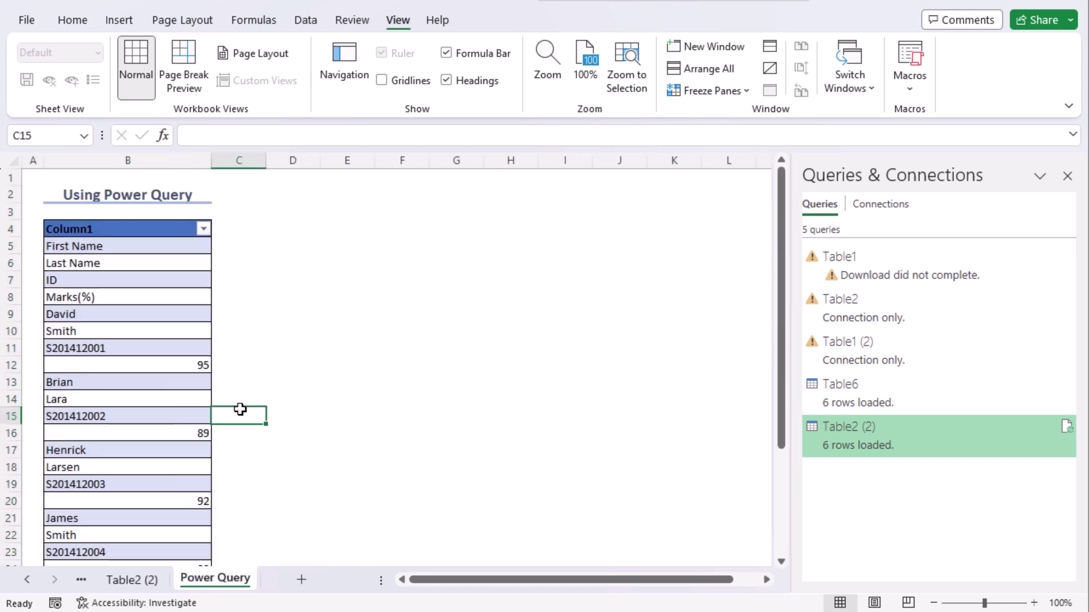